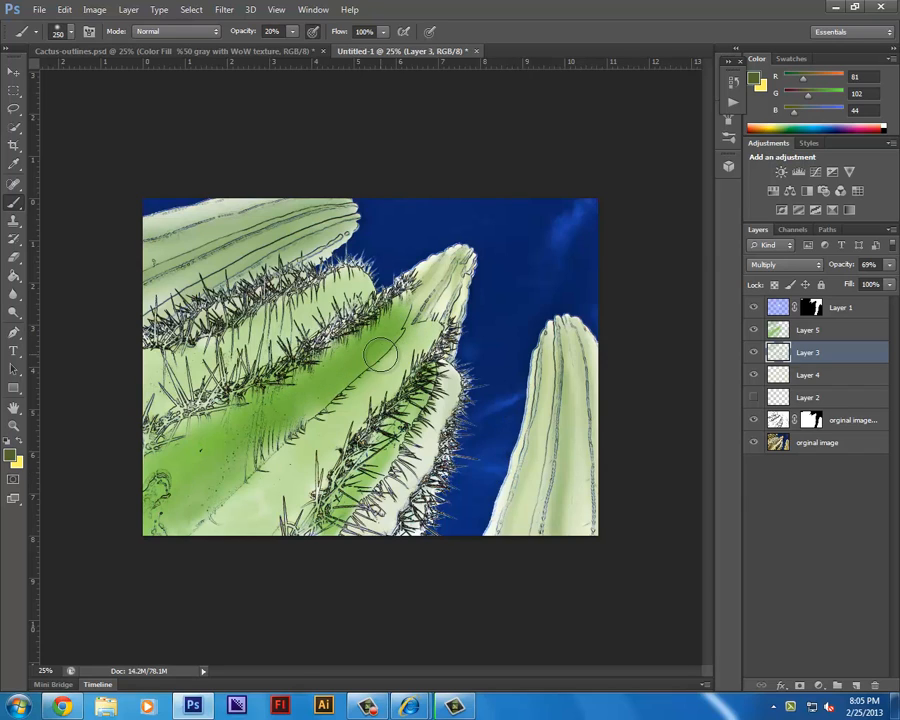
# Reduce the brush size to 175 px for painting on Layer 3.
pyautogui.press('[')
pyautogui.press('[')
pyautogui.press('7')
pyautogui.press('8')
pyautogui.moveTo(390, 337); pyautogui.dragTo(131, 567)
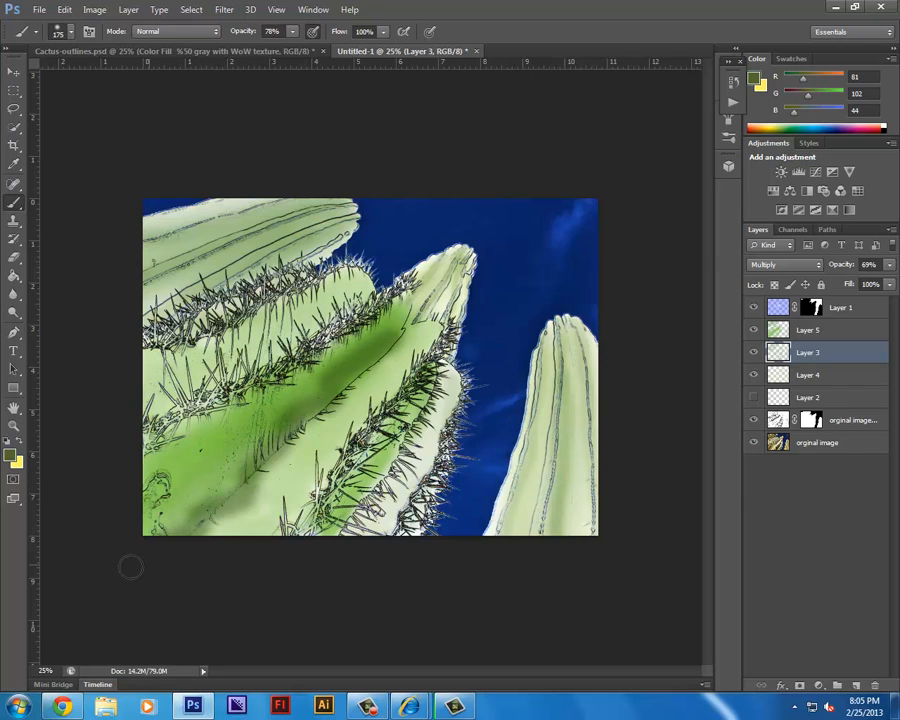
pyautogui.hotkey('ctrl', 'z')
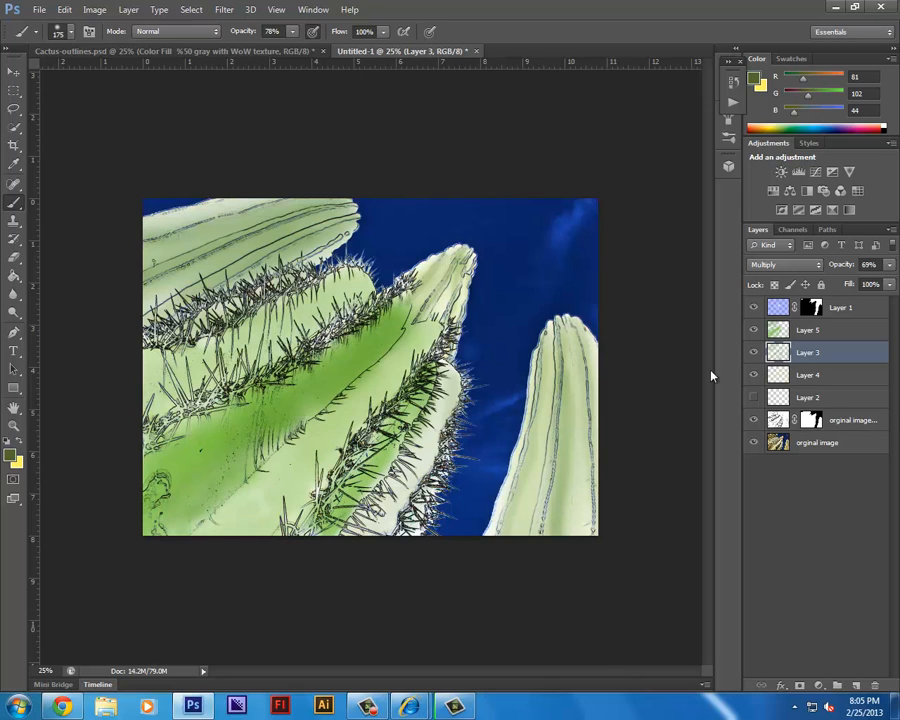
# Shade the ribs and spiny edges of the large cactus on Layer 3 with the green brush at 30% opacity.
pyautogui.press('3')
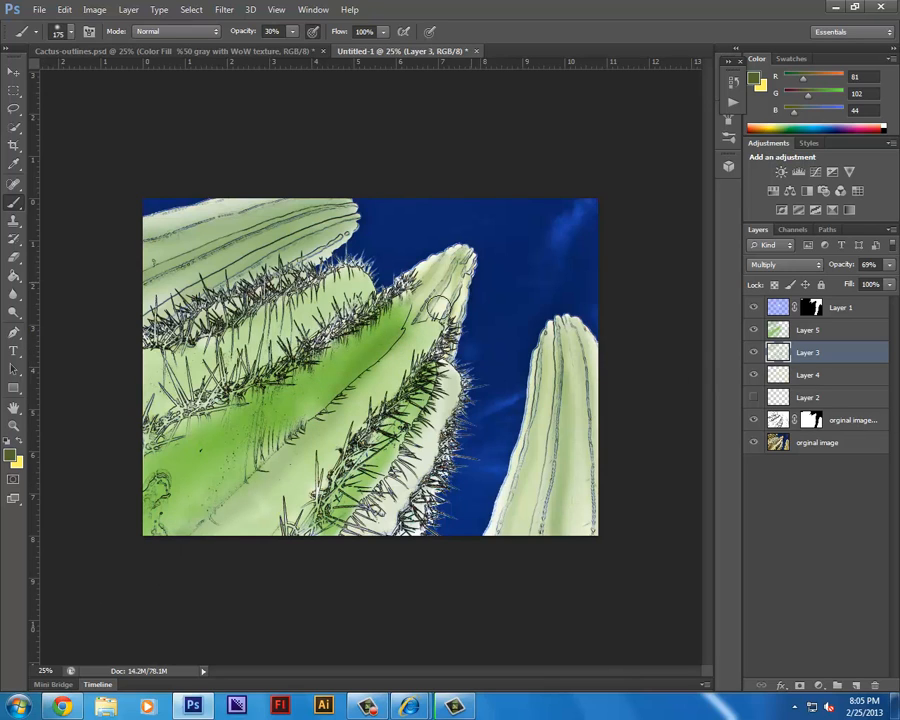
pyautogui.moveTo(400, 331); pyautogui.dragTo(406, 294)
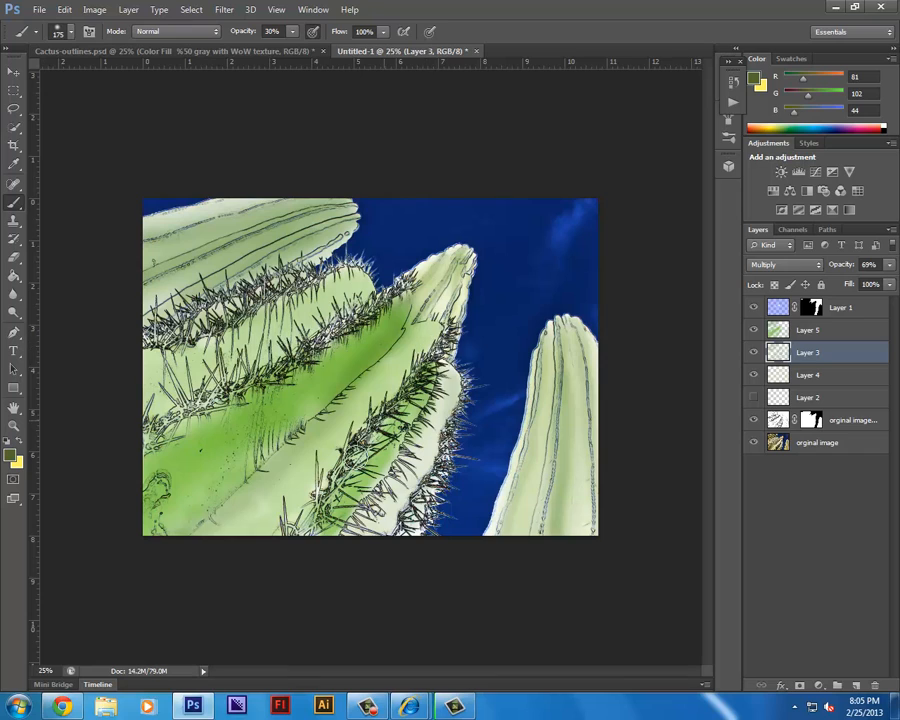
pyautogui.moveTo(426, 345)
pyautogui.mouseDown()
pyautogui.moveTo(329, 488)
pyautogui.moveTo(286, 518)
pyautogui.mouseUp()
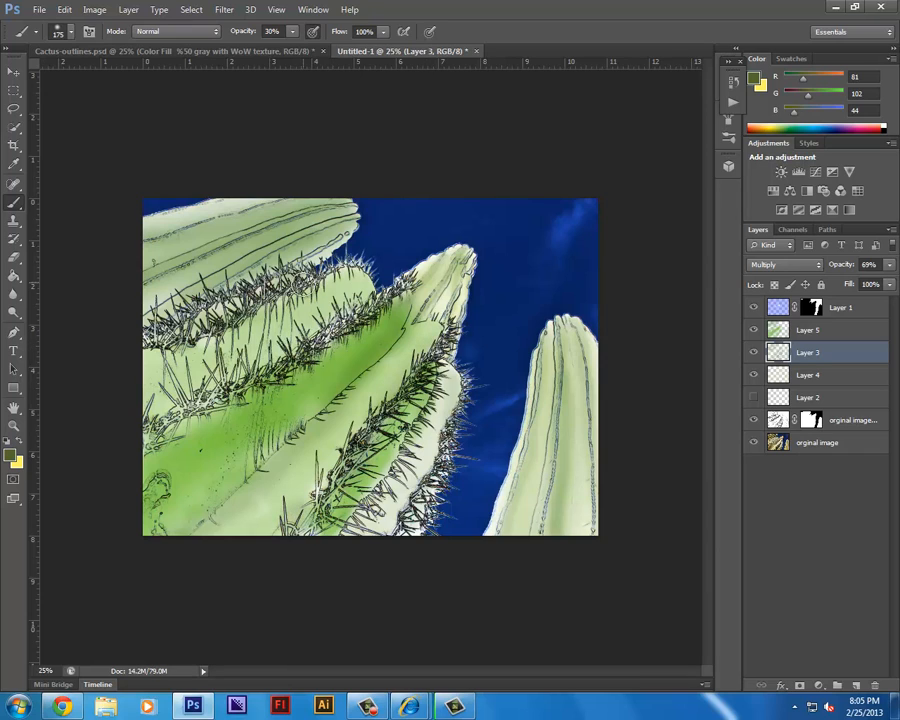
pyautogui.moveTo(246, 326)
pyautogui.mouseDown()
pyautogui.moveTo(359, 287)
pyautogui.moveTo(349, 316)
pyautogui.mouseUp()
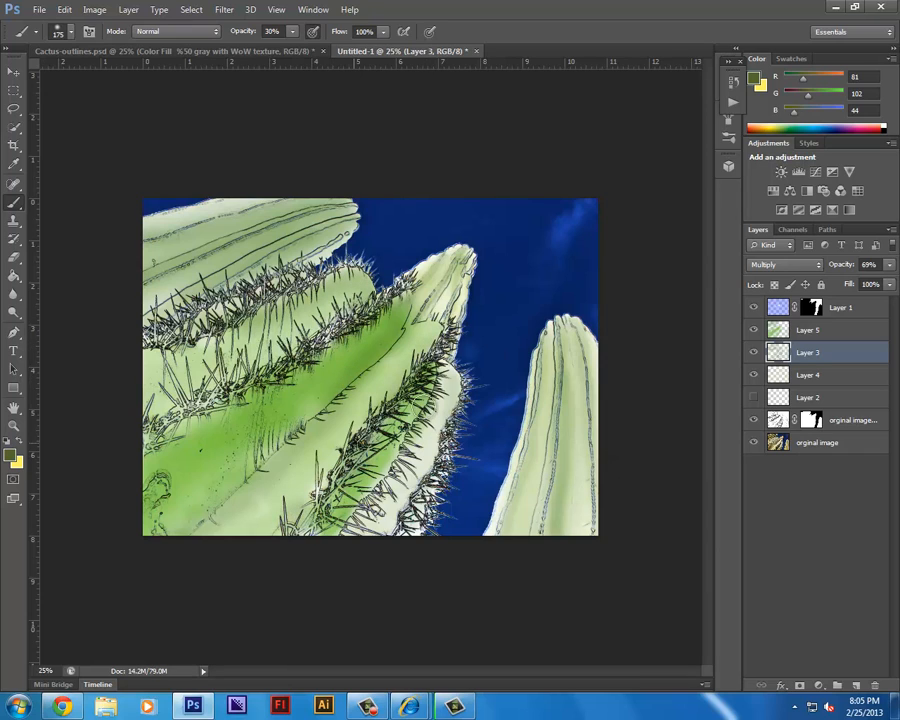
pyautogui.moveTo(449, 378); pyautogui.dragTo(339, 558)
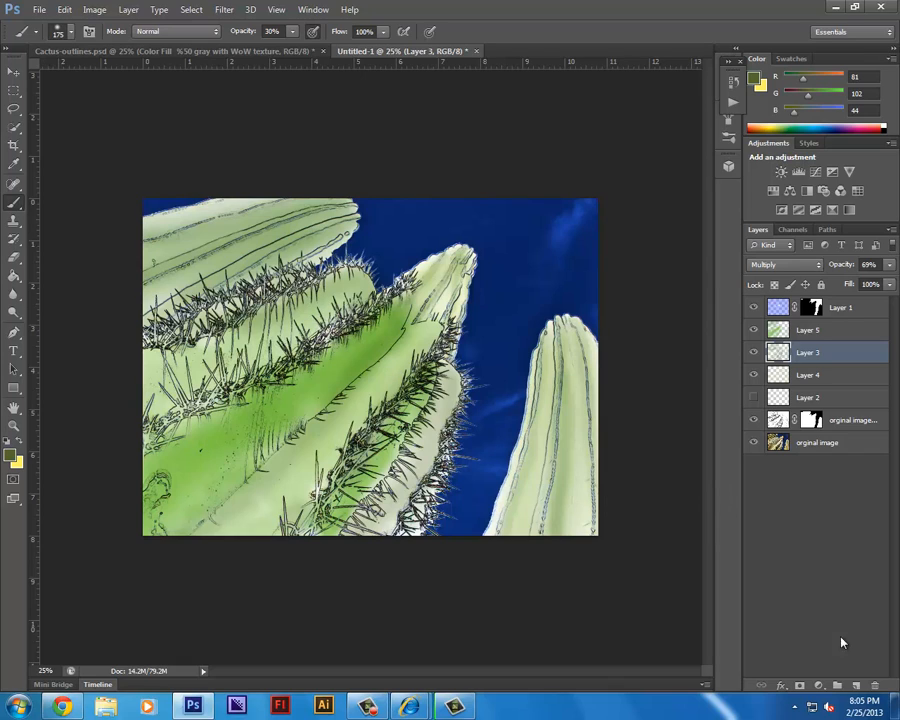
# Move the hidden, empty Layer 2 to the top of the layer stack and make it visible.
pyautogui.click(800, 397)
pyautogui.click(755, 399)
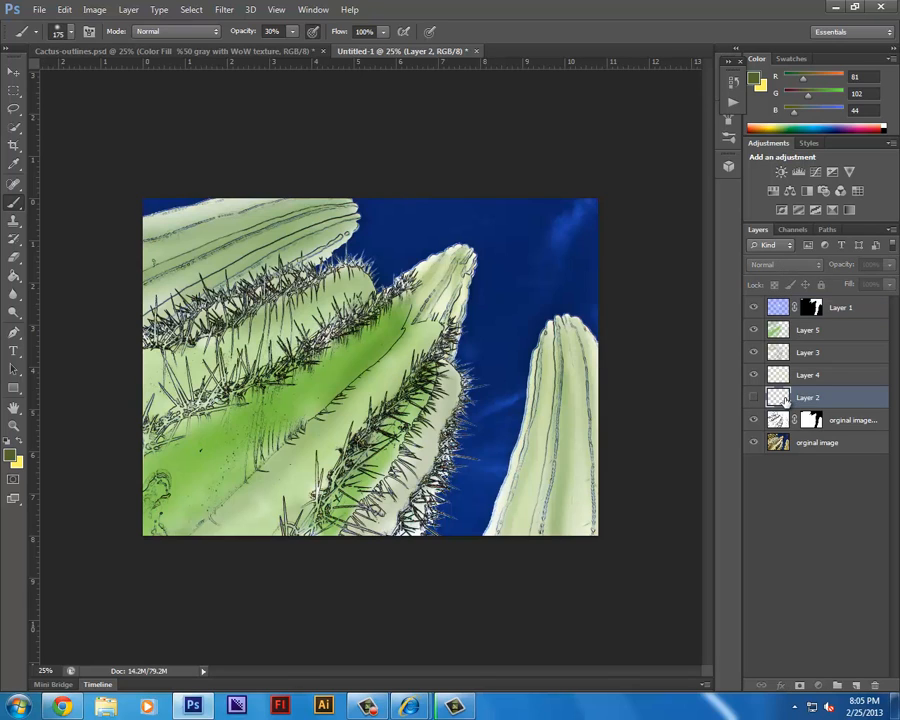
pyautogui.moveTo(781, 306); pyautogui.dragTo(781, 304)
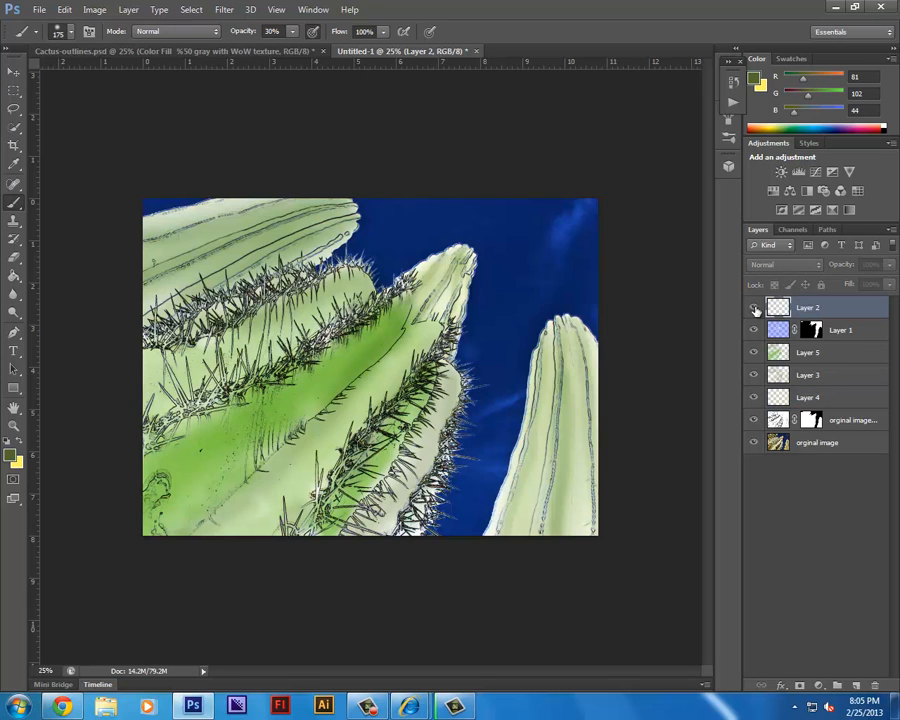
pyautogui.click(754, 307)
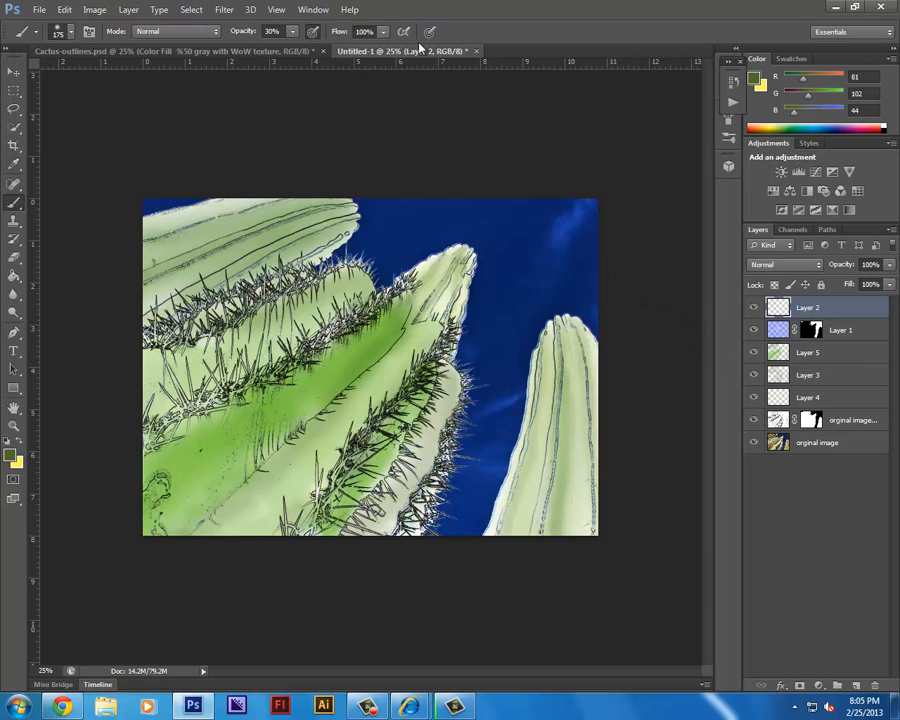
# Try to render Difference Clouds on the empty Layer 2.
pyautogui.click(224, 10)
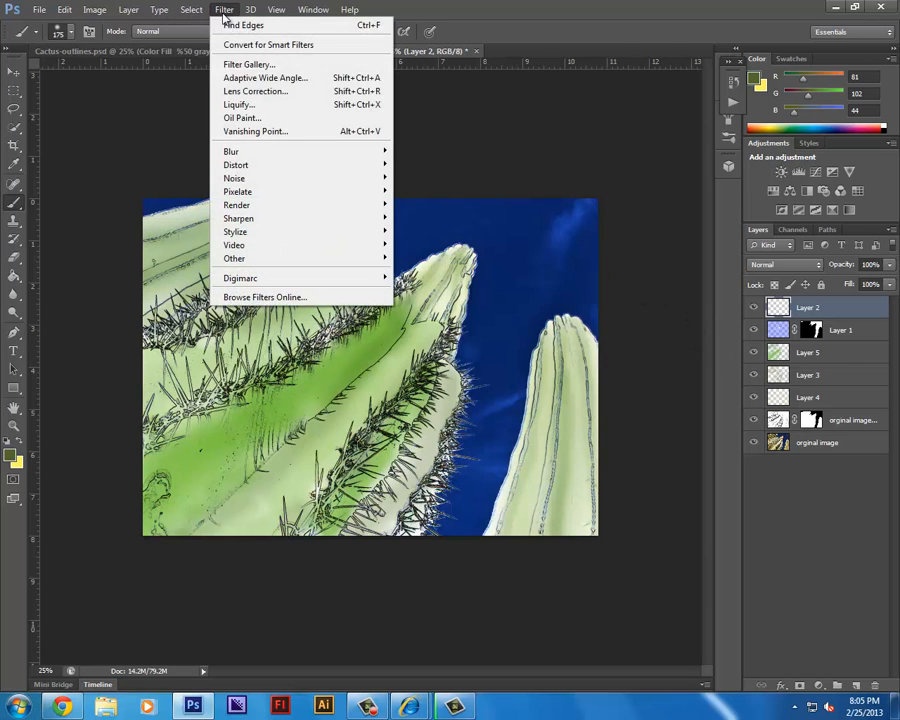
pyautogui.moveTo(308, 205)
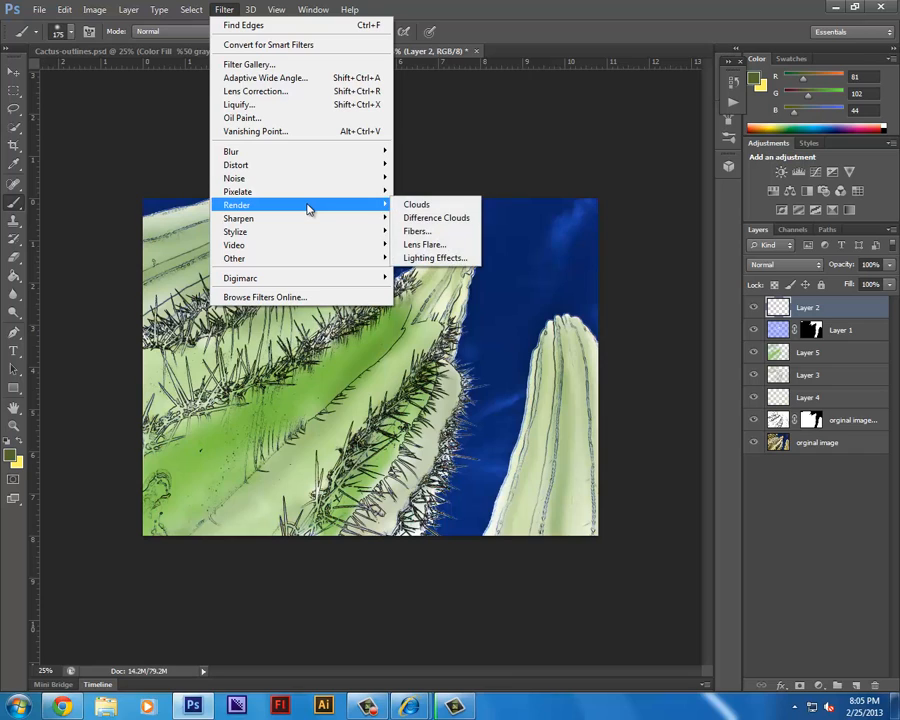
pyautogui.click(440, 222)
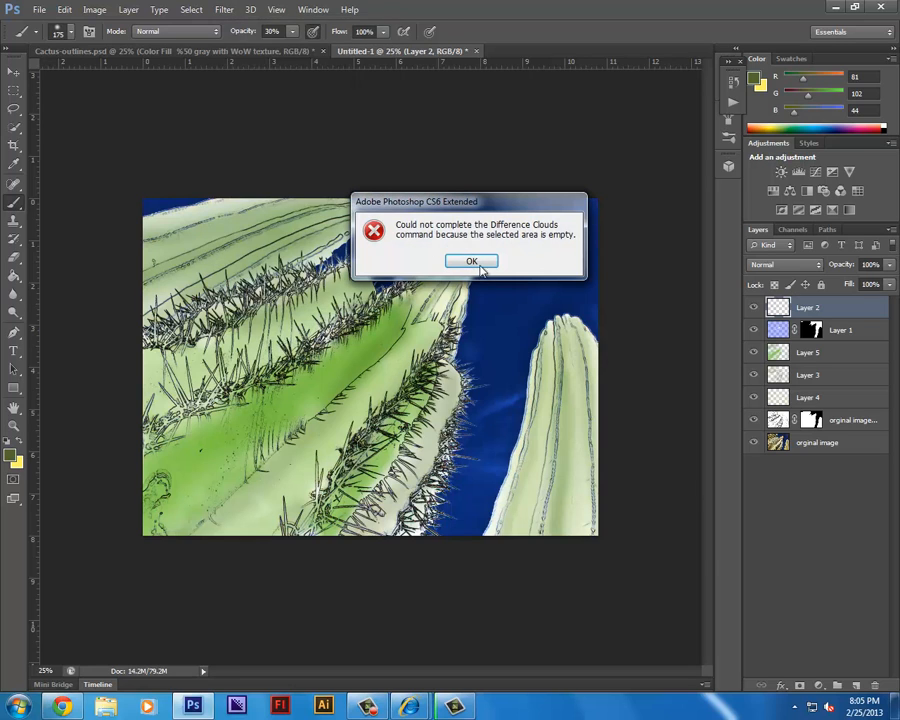
pyautogui.click(472, 259)
# Fill Layer 2 with the Clouds render filter using the current green and yellow colors.
pyautogui.click(191, 10)
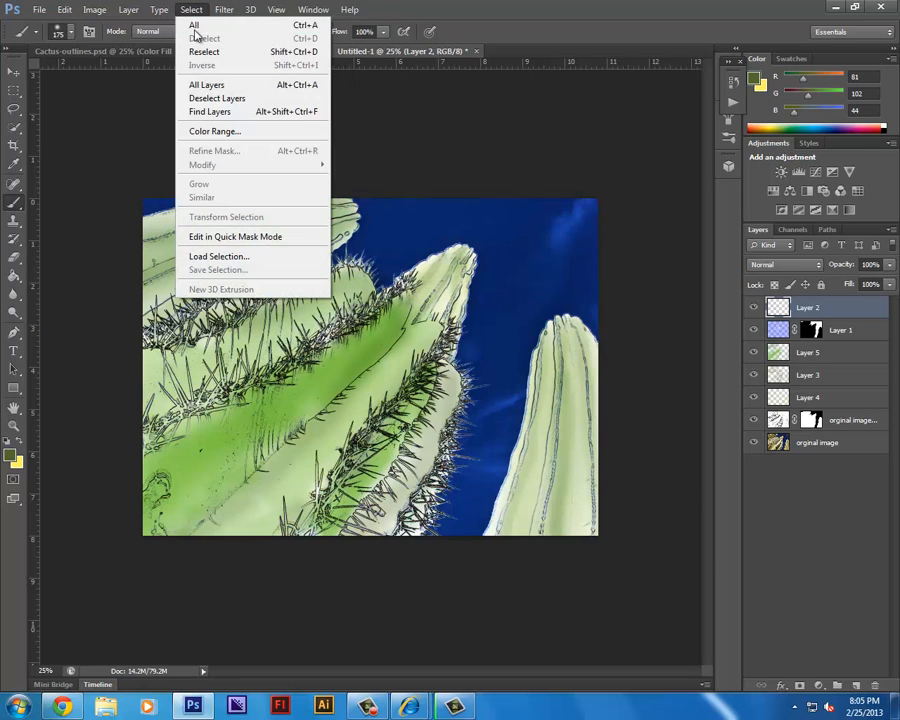
pyautogui.moveTo(224, 10)
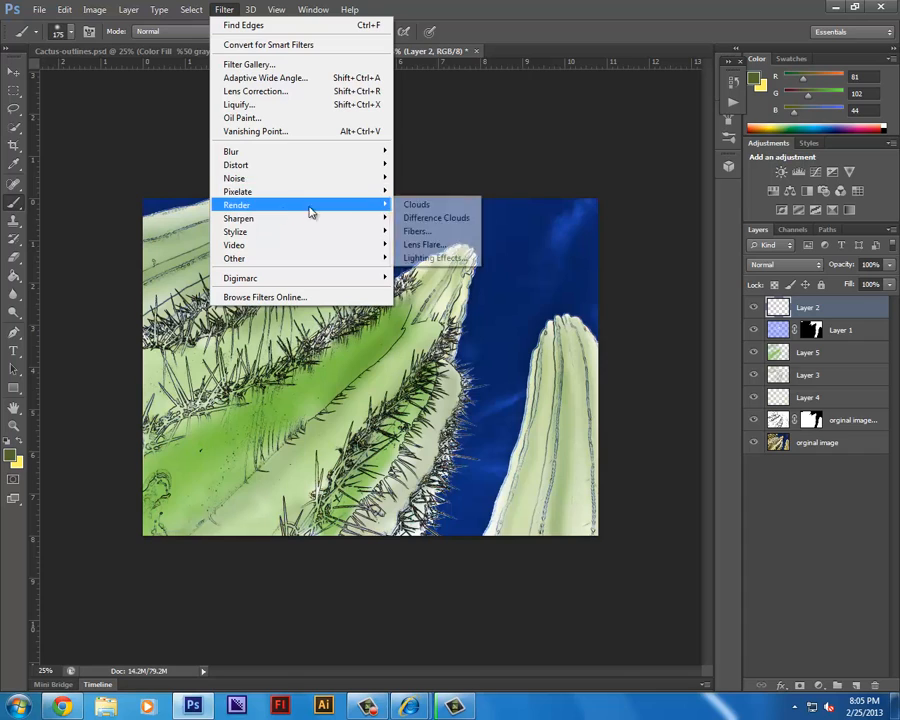
pyautogui.click(427, 207)
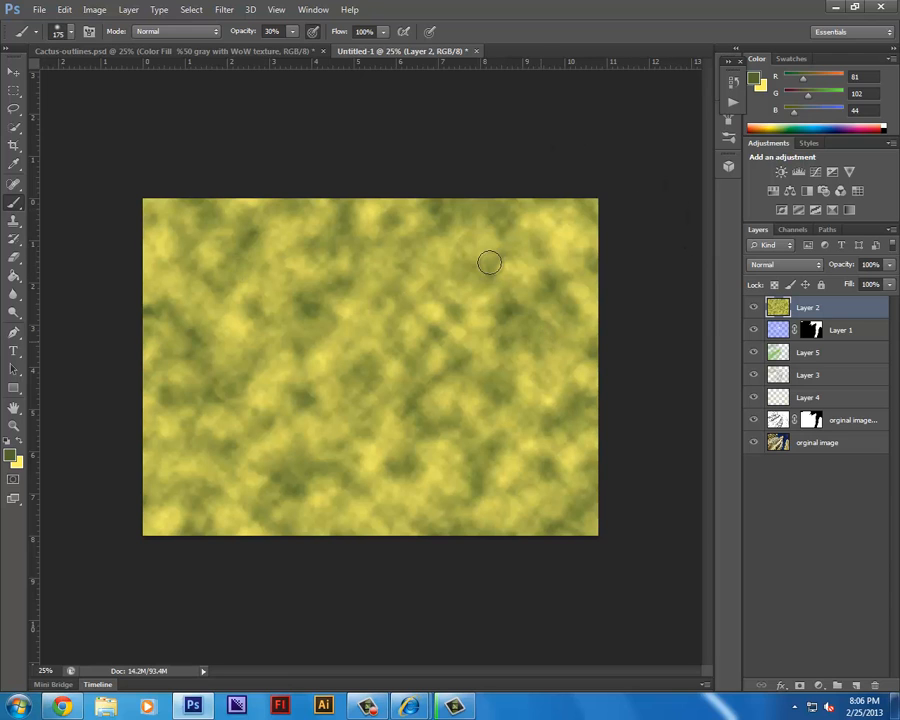
# Reapply the Clouds filter to Layer 2 several times to generate different green and yellow cloud patterns.
pyautogui.click(192, 9)
pyautogui.press('Escape')
pyautogui.click(237, 9)
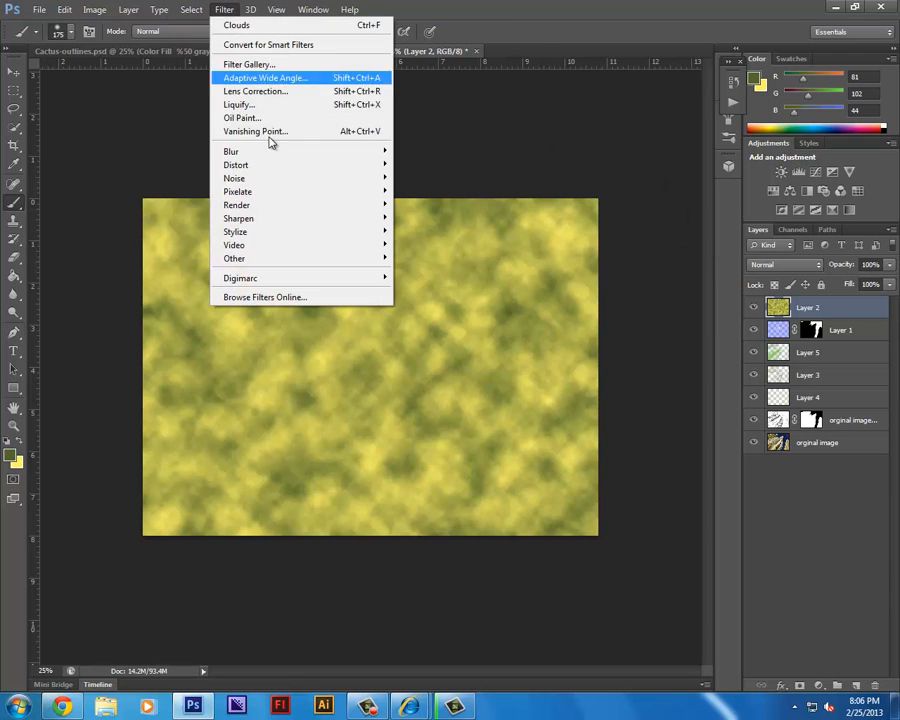
pyautogui.click(257, 28)
pyautogui.click(222, 10)
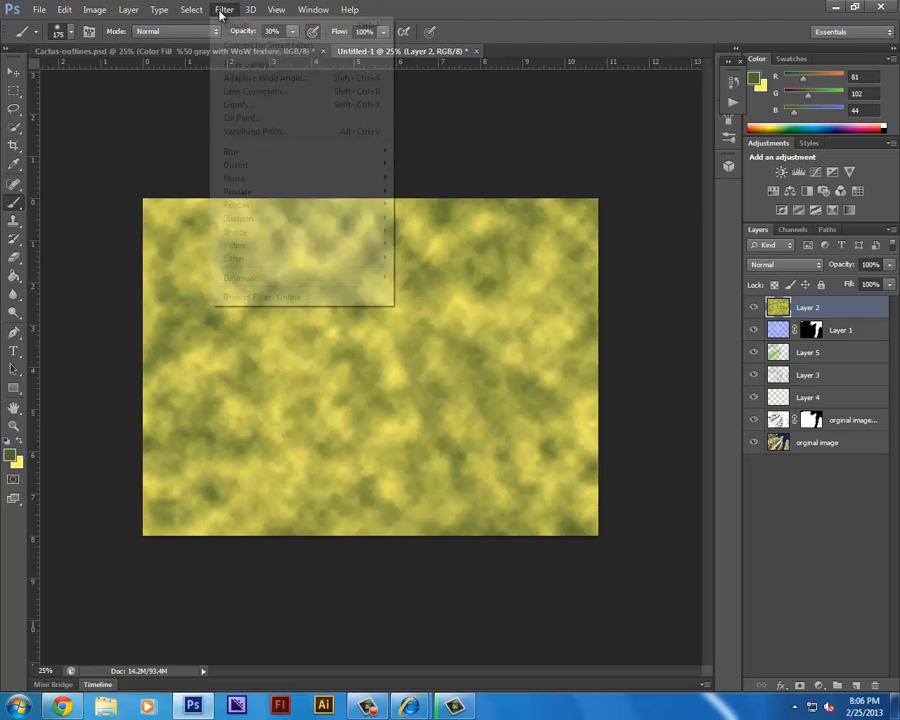
pyautogui.click(237, 23)
pyautogui.click(224, 10)
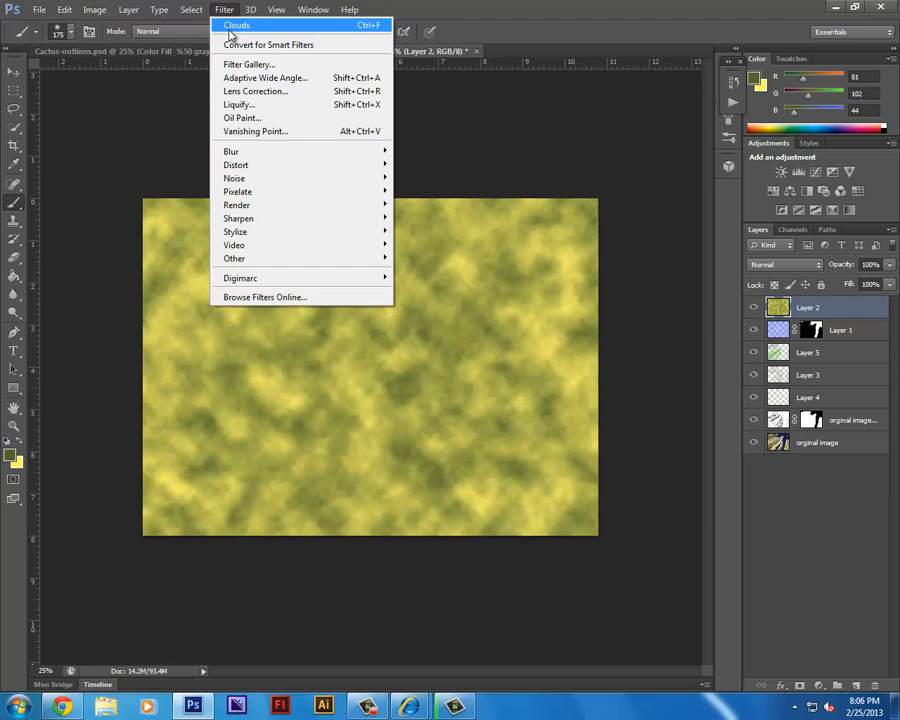
pyautogui.click(230, 24)
pyautogui.click(226, 12)
pyautogui.click(237, 26)
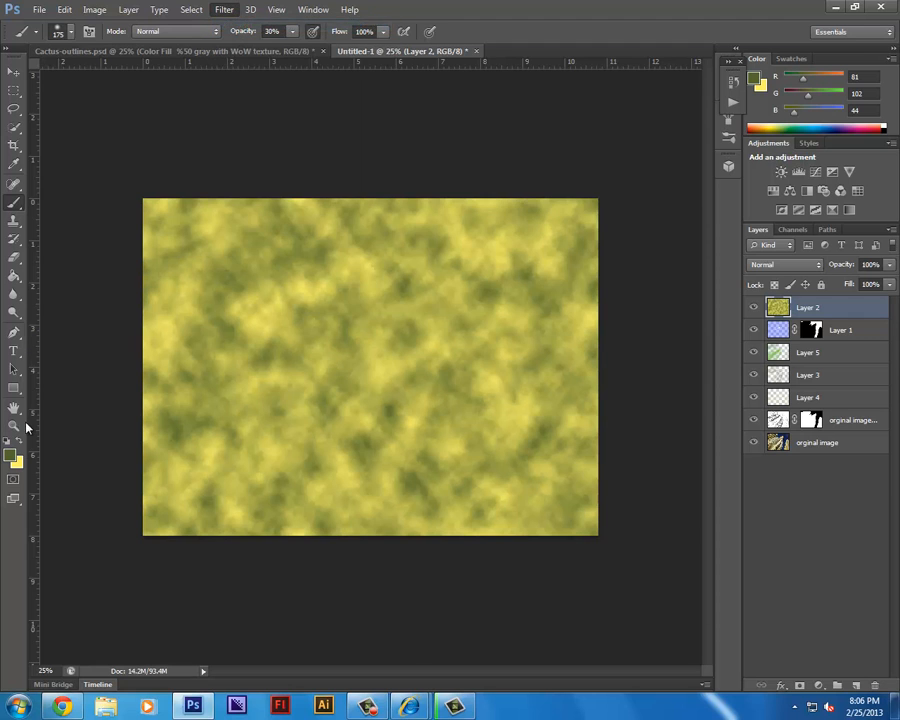
# Set the foreground color to white (ffffff) and the background color to black (000000).
pyautogui.press('i')
pyautogui.click(12, 455)
pyautogui.moveTo(525, 210); pyautogui.dragTo(453, 111)
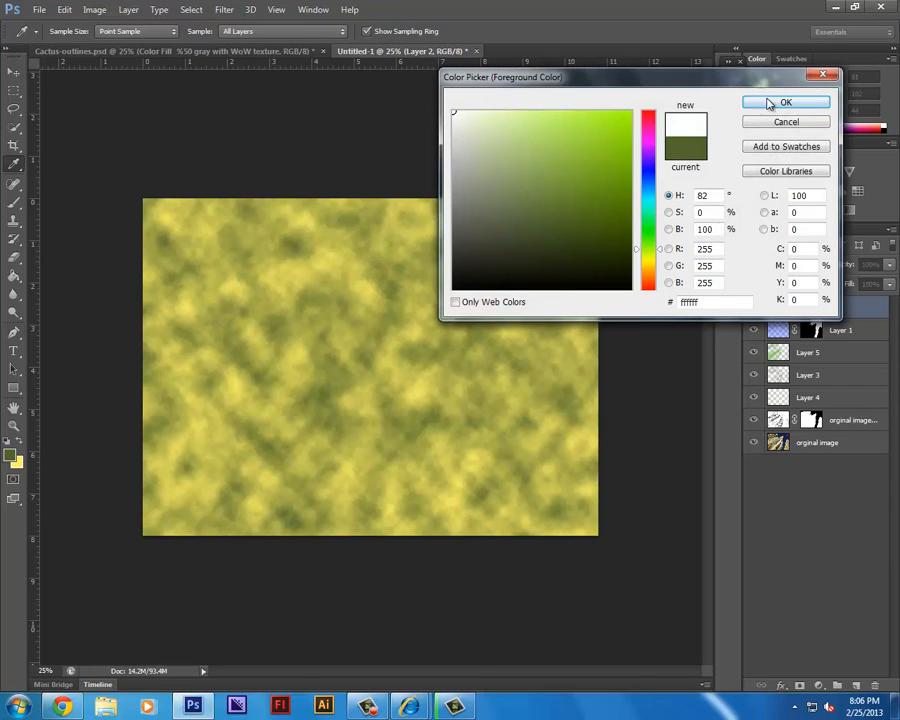
pyautogui.click(778, 103)
pyautogui.press('b')
pyautogui.click(18, 463)
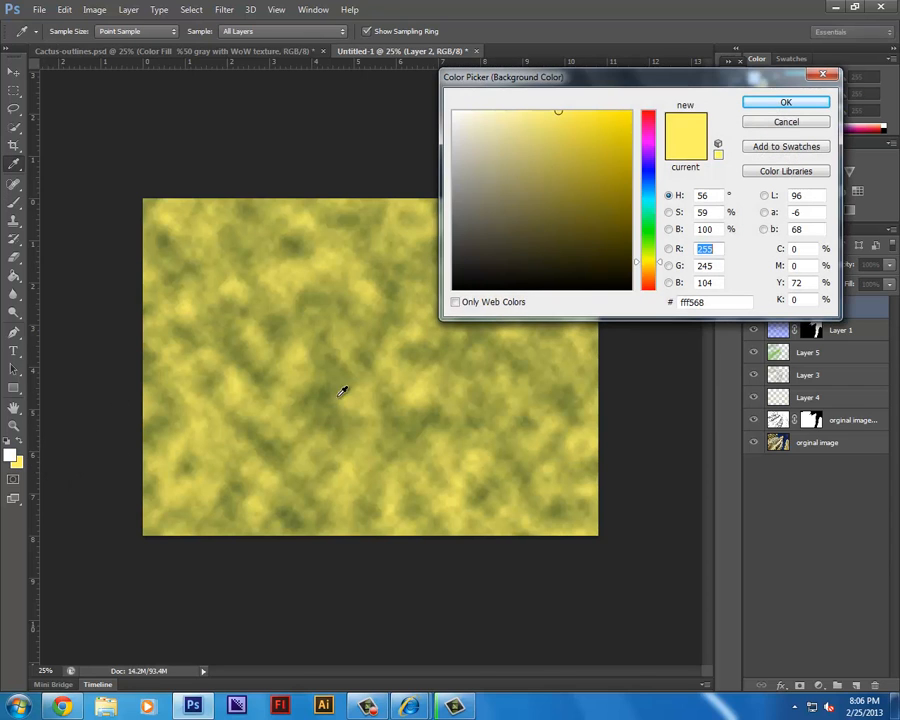
pyautogui.click(567, 196)
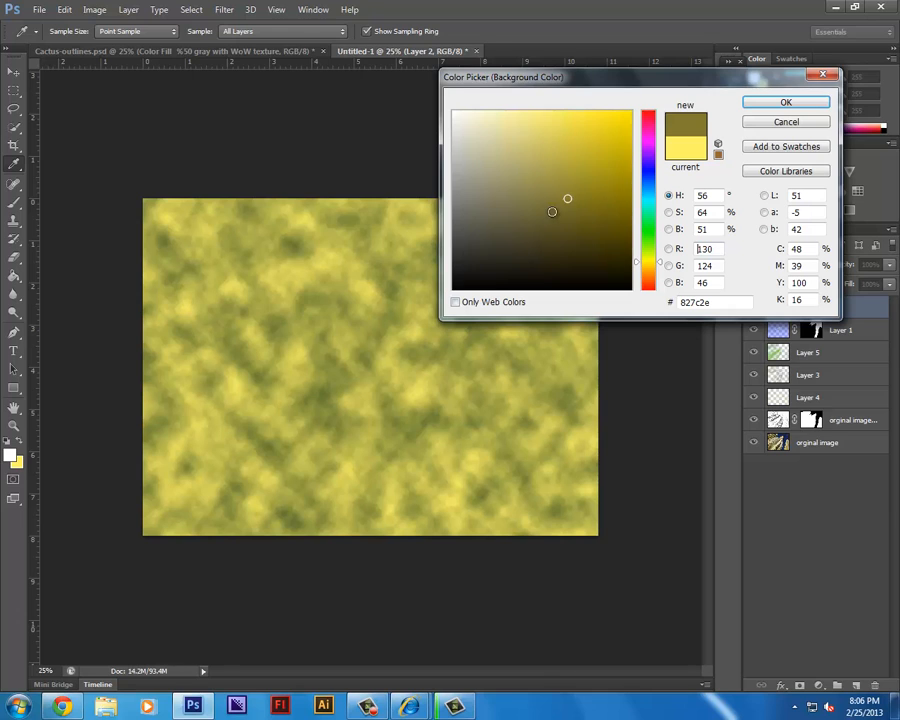
pyautogui.moveTo(568, 196); pyautogui.dragTo(578, 288)
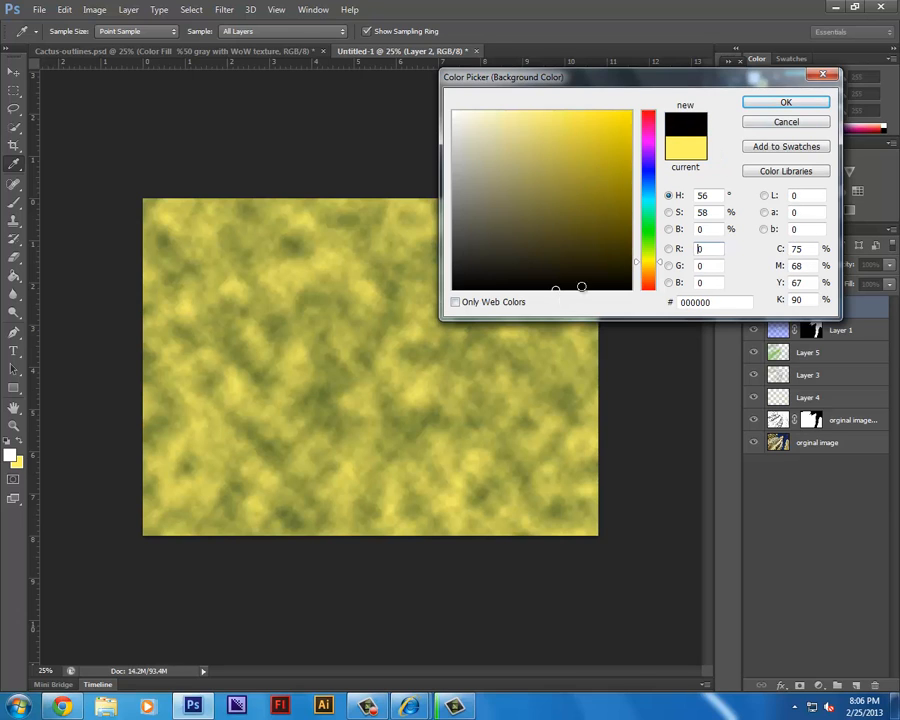
pyautogui.click(792, 102)
# Render black and white Clouds on Layer 2 and regenerate the pattern once more.
pyautogui.click(224, 10)
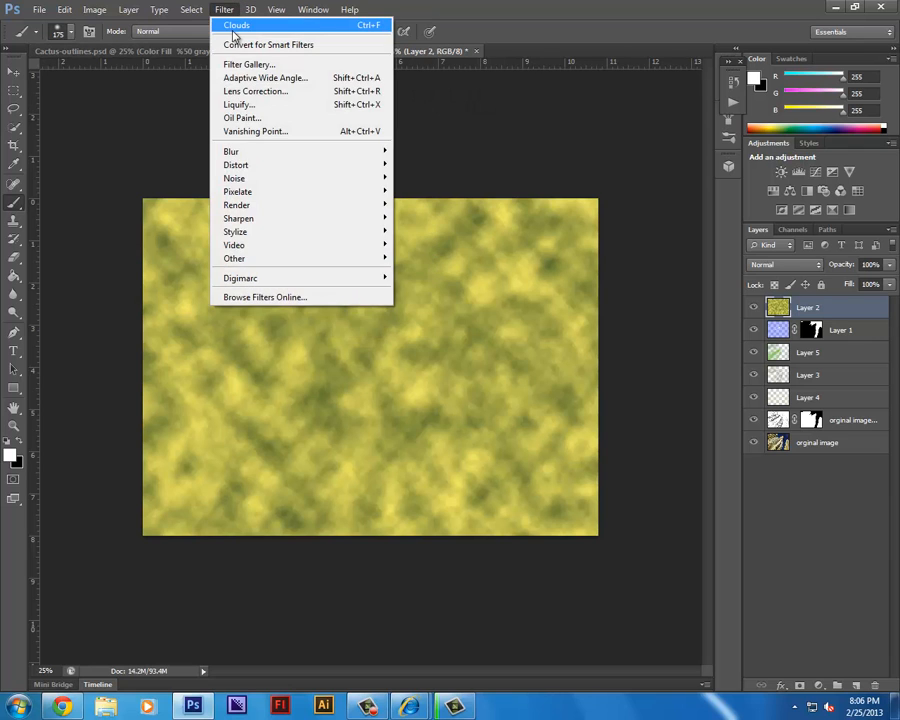
pyautogui.click(232, 30)
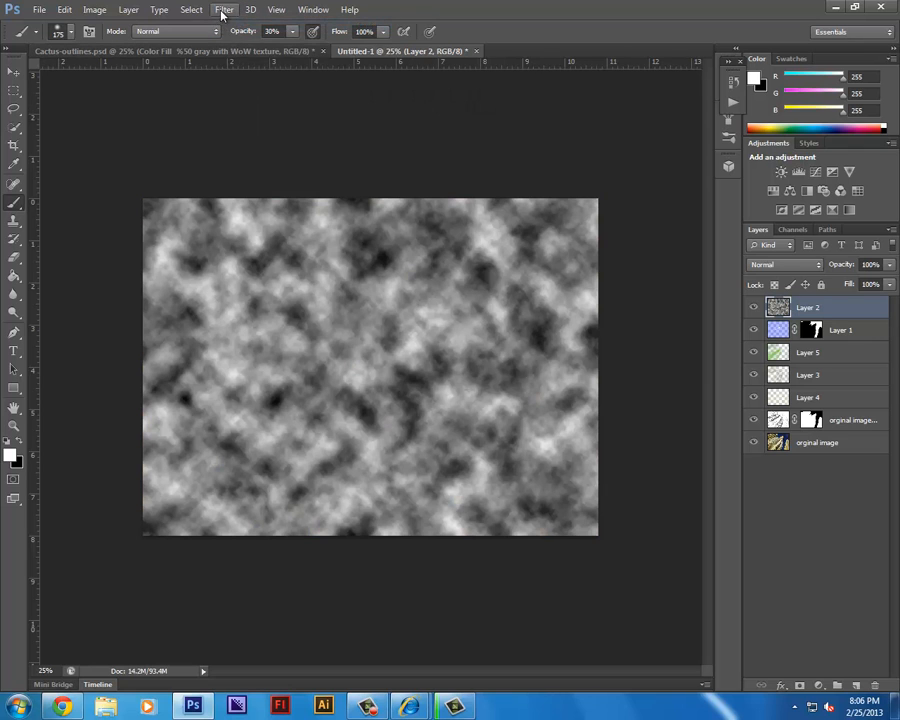
pyautogui.click(223, 10)
pyautogui.click(235, 25)
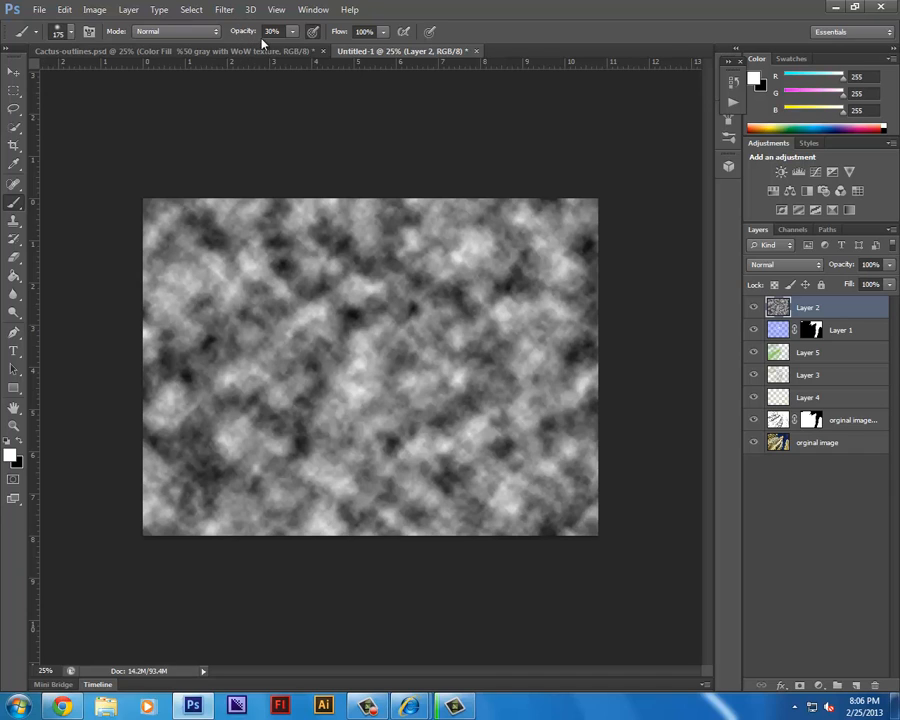
# Compare Layer 2 blend modes, including Luminosity, Multiply and Lighter Color, then settle on Overlay at 58% opacity.
pyautogui.click(787, 266)
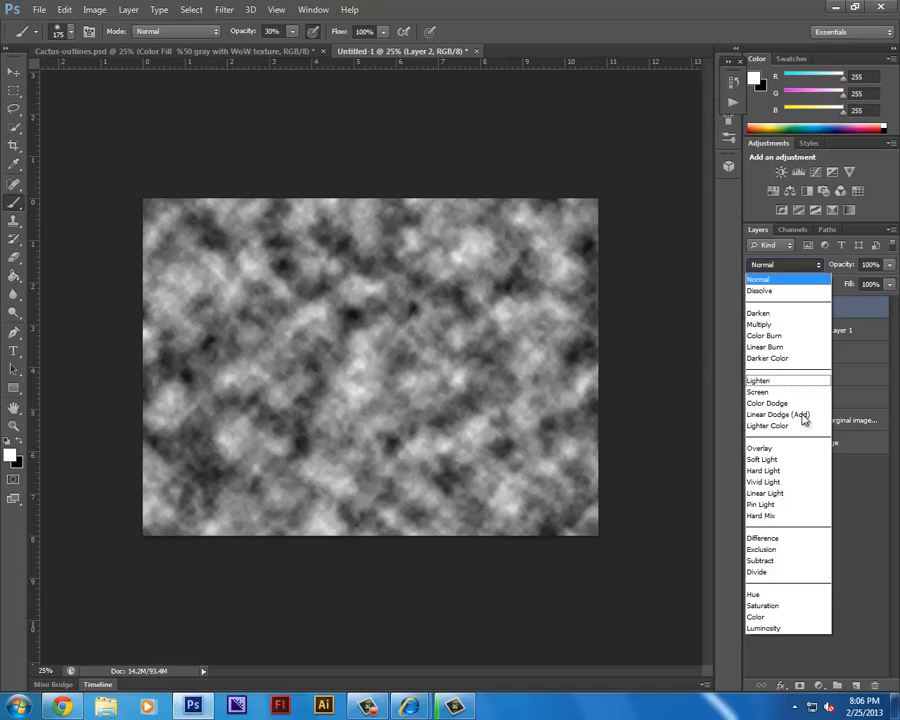
pyautogui.click(764, 628)
pyautogui.click(792, 265)
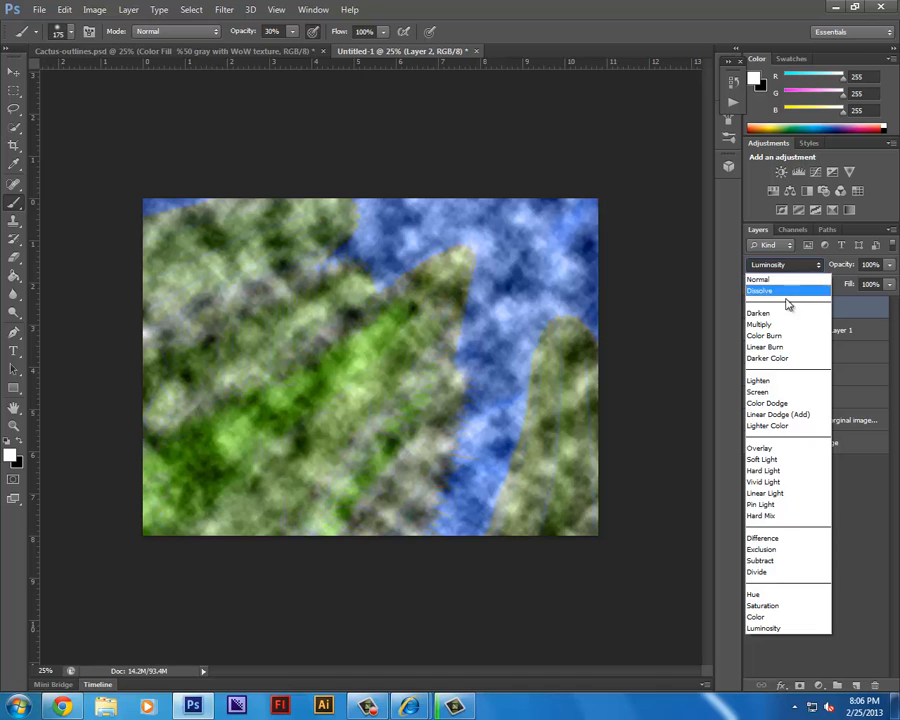
pyautogui.click(786, 324)
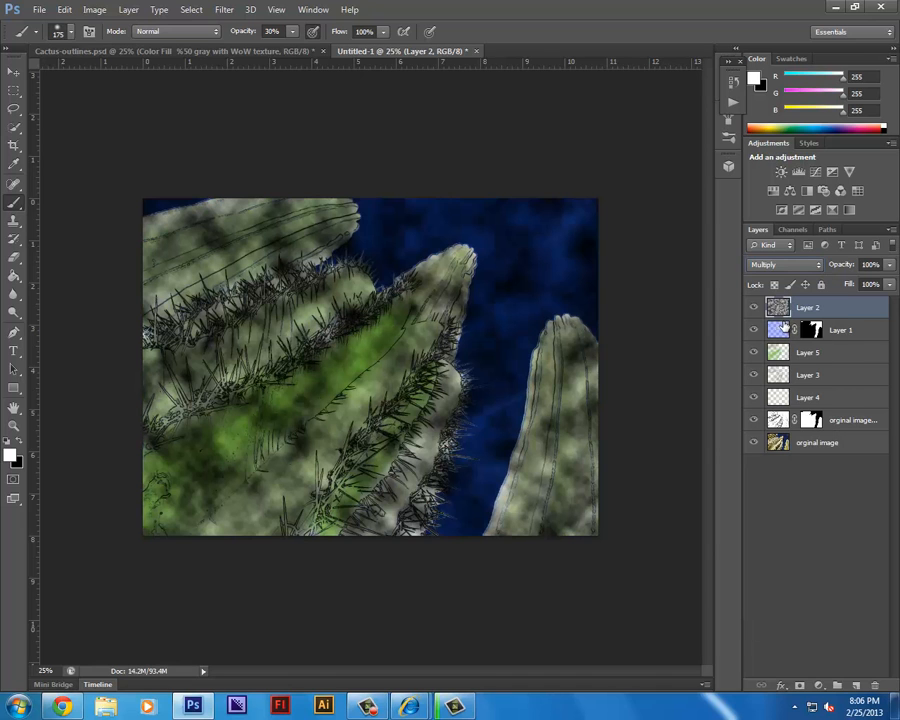
pyautogui.scroll(-2, 778, 266)
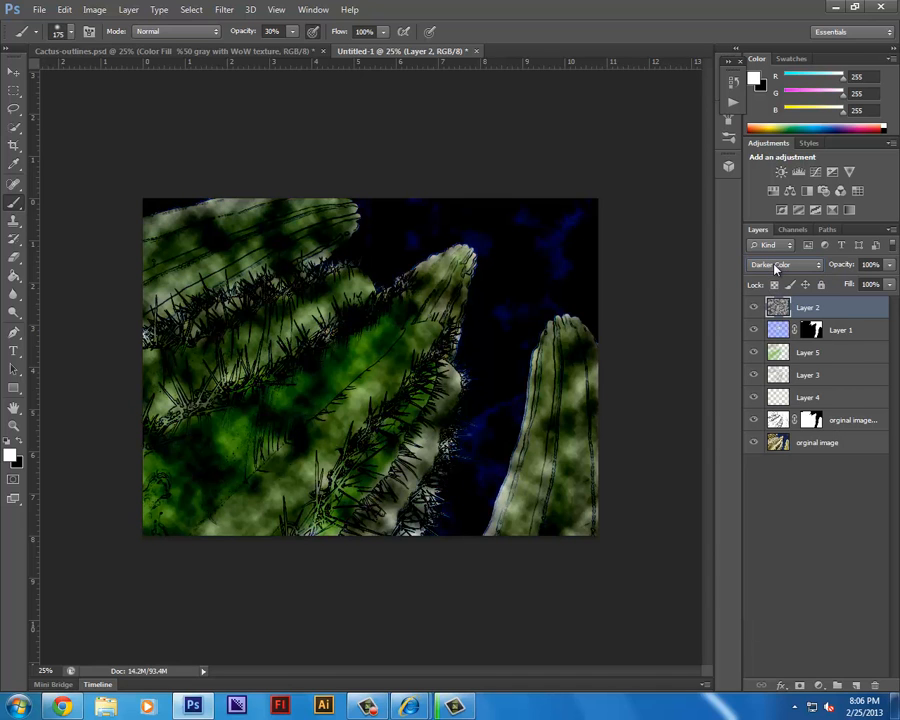
pyautogui.scroll(-5, 776, 267)
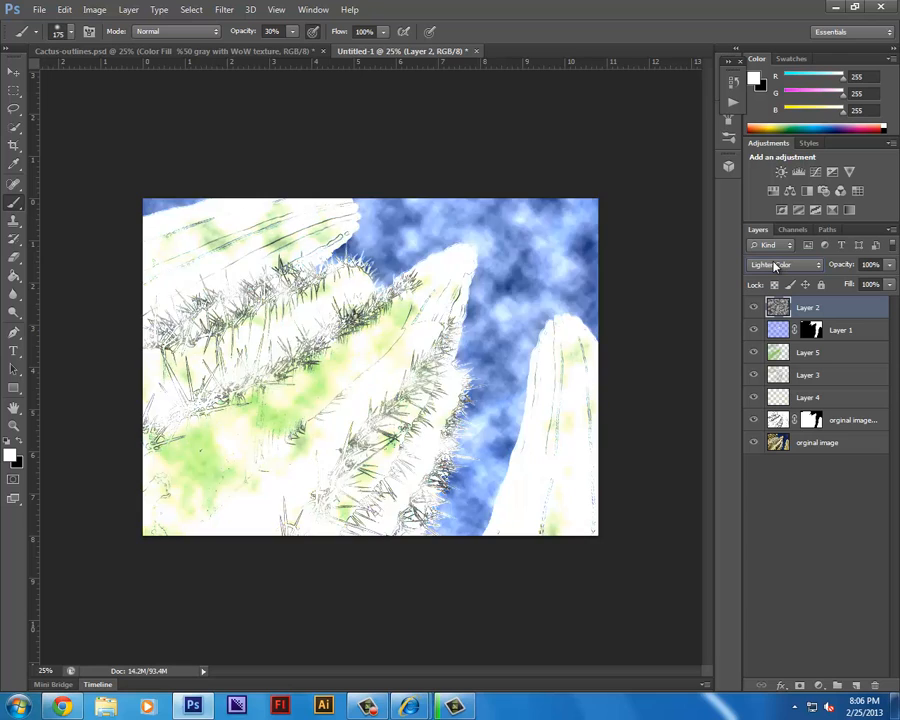
pyautogui.scroll(-1, 775, 266)
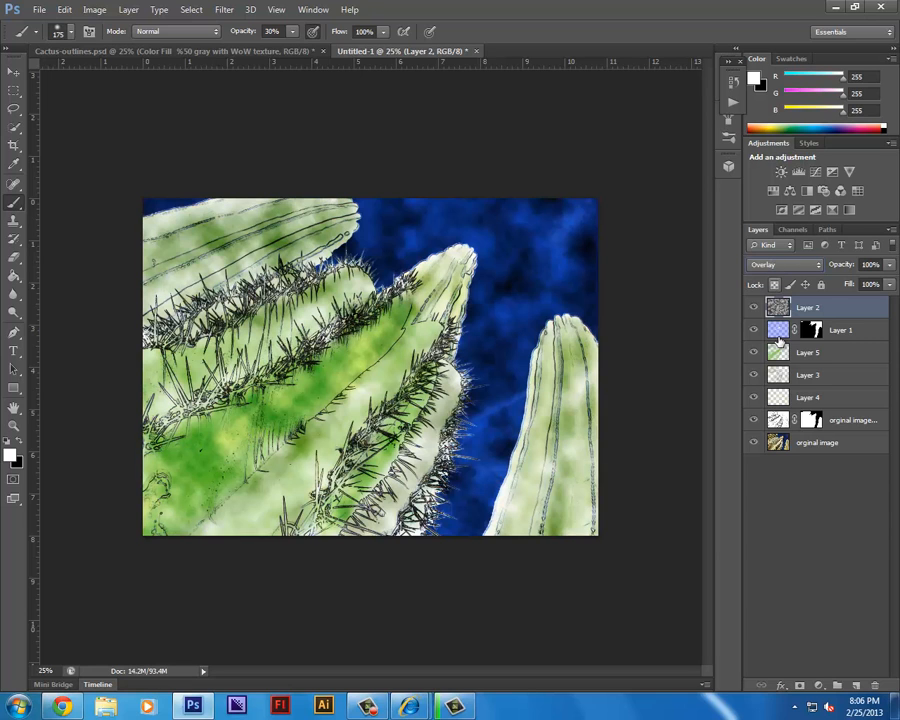
pyautogui.moveTo(891, 266); pyautogui.dragTo(861, 287)
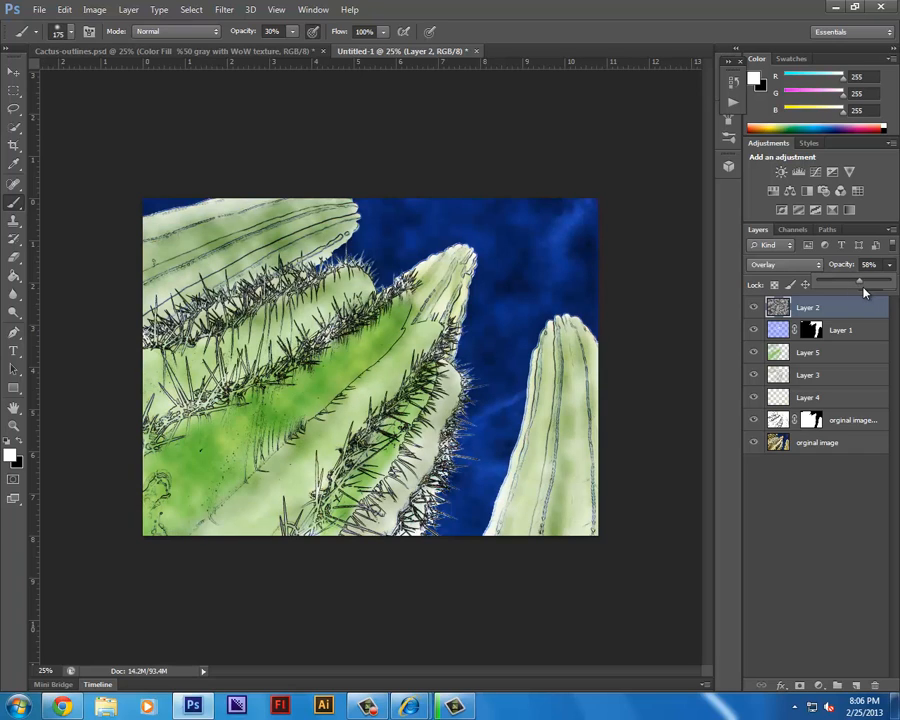
# Load the selection from Layer 1's mask, add it as a mask to Layer 2, and invert it to limit the clouds to the cactus.
pyautogui.keyDown('ctrl'); pyautogui.click(810, 331); pyautogui.keyUp('ctrl')
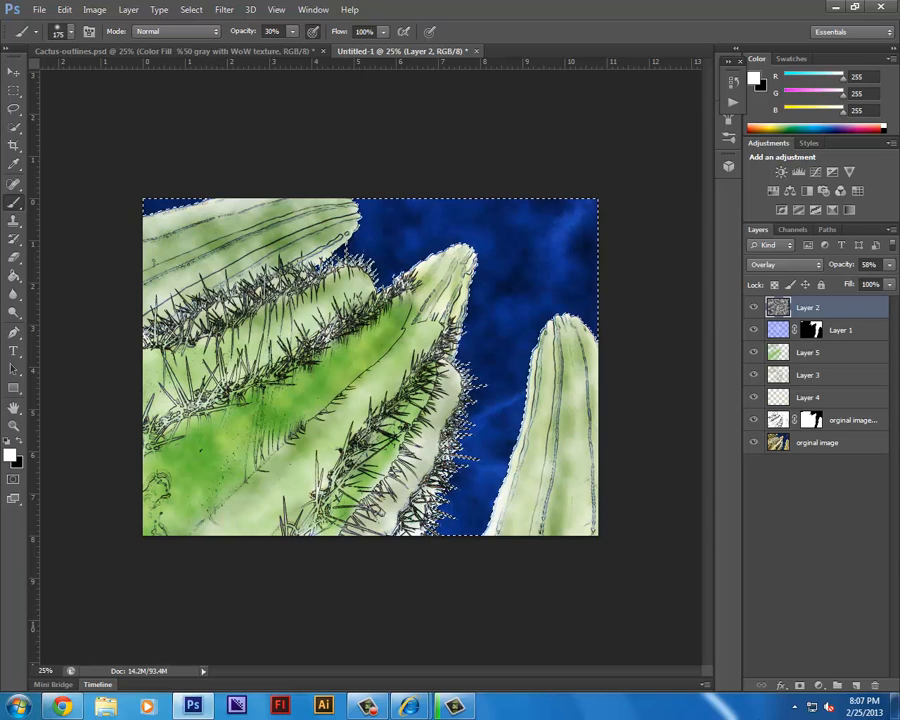
pyautogui.click(800, 687)
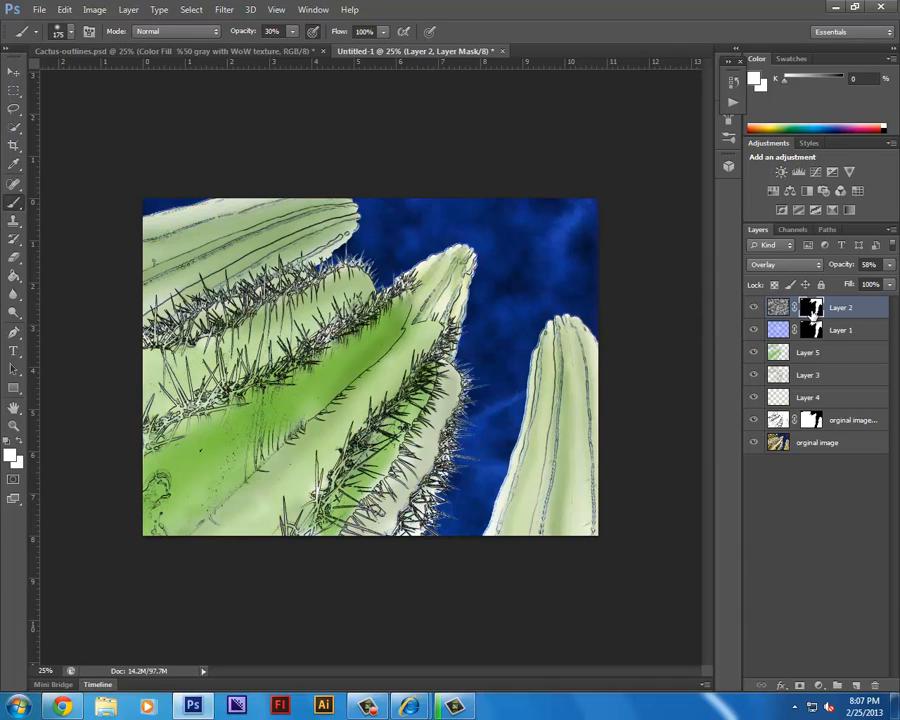
pyautogui.hotkey('ctrl', 'i')
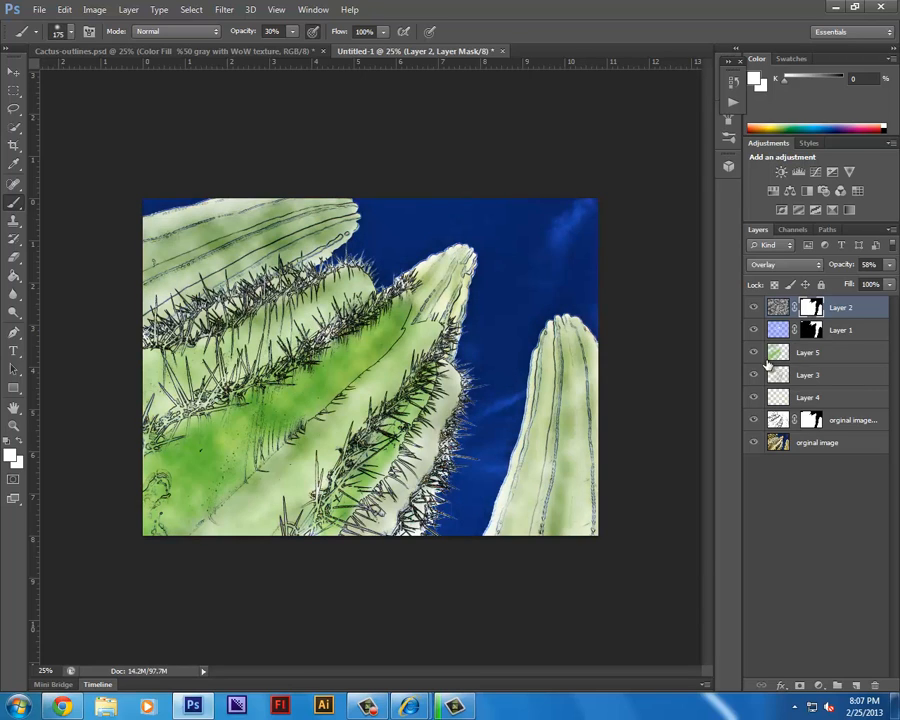
pyautogui.hotkey('ctrl', 'i')
pyautogui.hotkey('ctrl', 'i')
pyautogui.hotkey('ctrl', 'i')
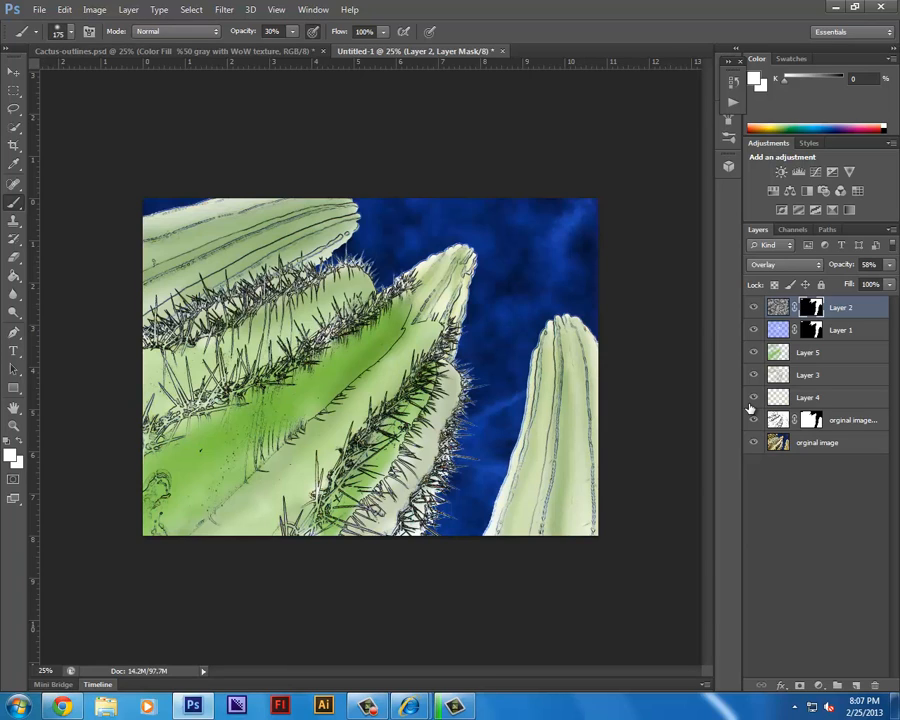
pyautogui.hotkey('ctrl', 'i')
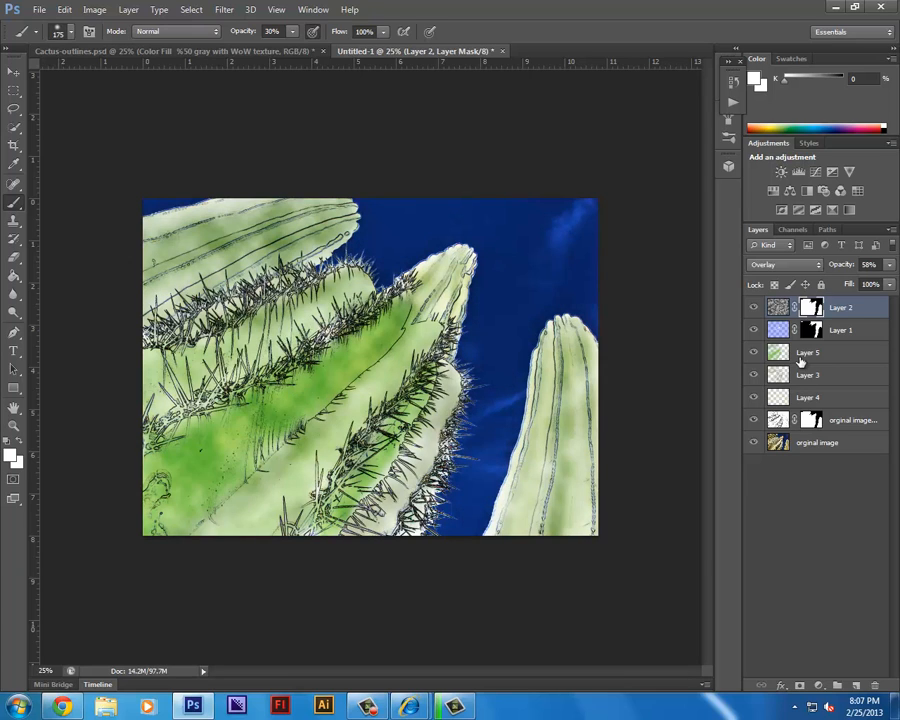
# Apply a Curves adjustment to the Layer 2 clouds, pulling the shadows and midtones down and raising the highlights for stronger contrast.
pyautogui.click(785, 311)
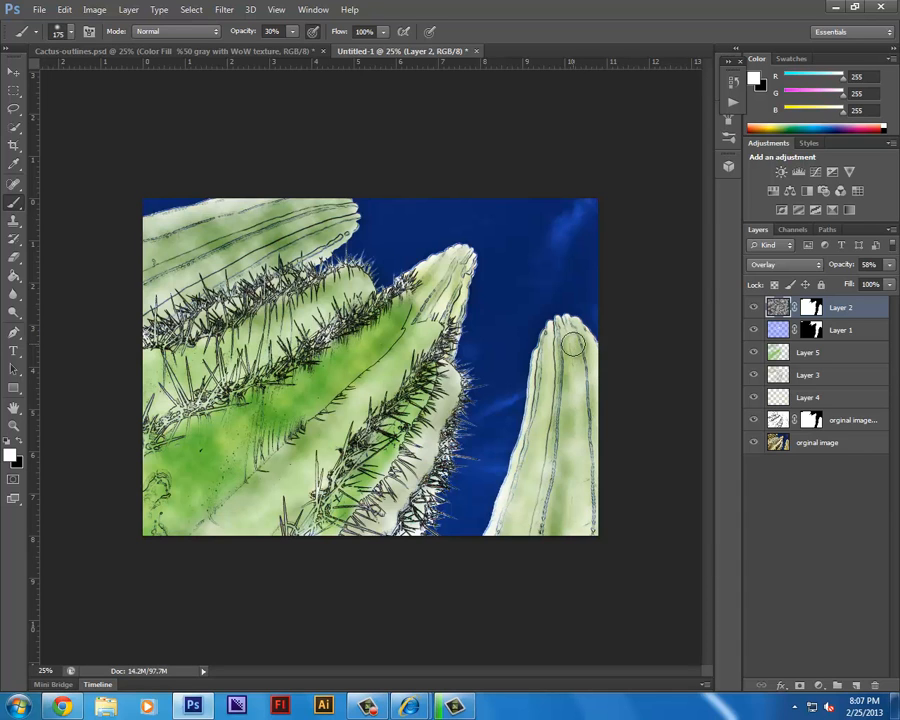
pyautogui.click(95, 9)
pyautogui.moveTo(97, 45)
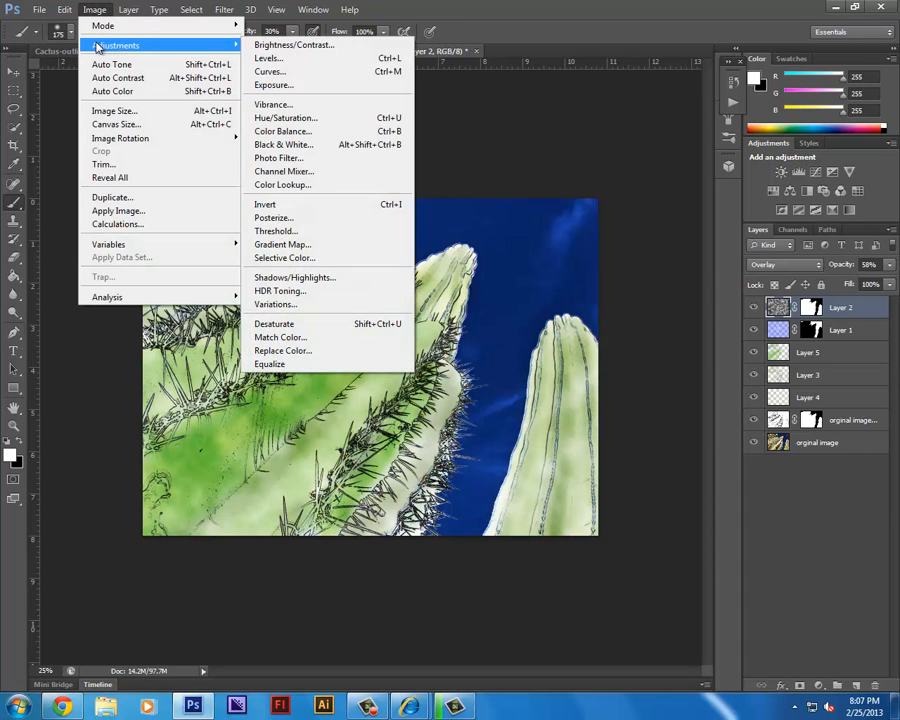
pyautogui.click(330, 71)
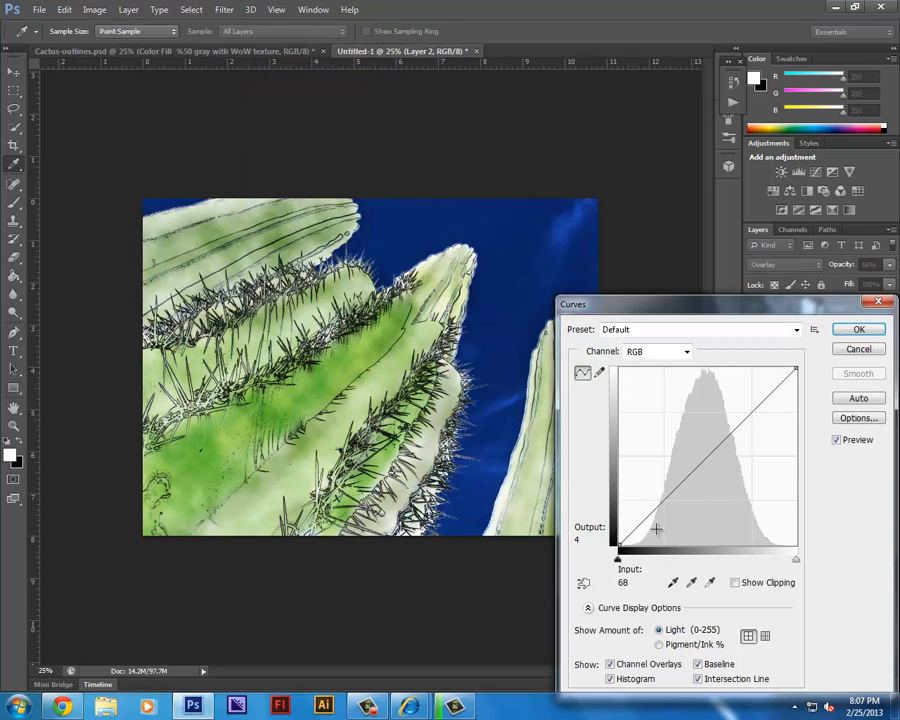
pyautogui.moveTo(646, 520); pyautogui.dragTo(647, 540)
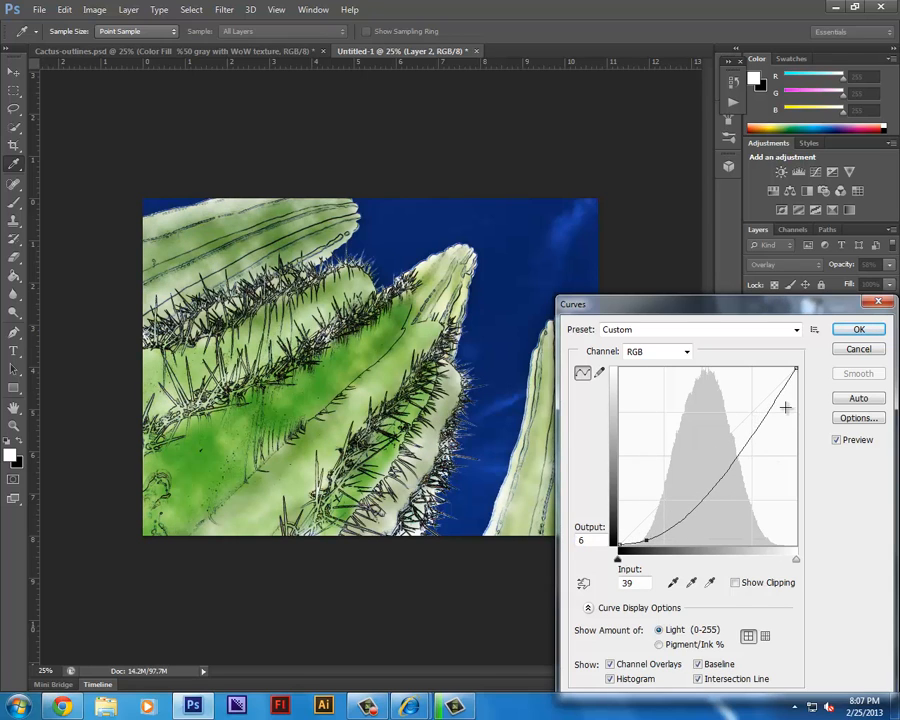
pyautogui.moveTo(767, 384); pyautogui.dragTo(711, 488)
pyautogui.moveTo(745, 430)
pyautogui.mouseDown()
pyautogui.moveTo(747, 412)
pyautogui.moveTo(755, 428)
pyautogui.moveTo(751, 419)
pyautogui.mouseUp()
pyautogui.moveTo(712, 487); pyautogui.dragTo(704, 509)
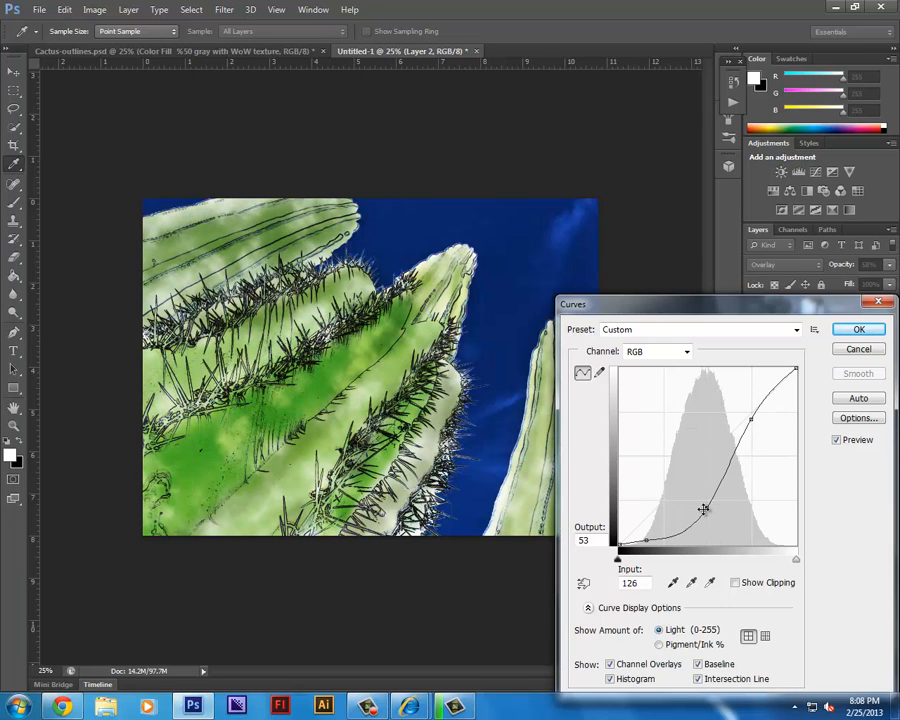
pyautogui.press('Return')
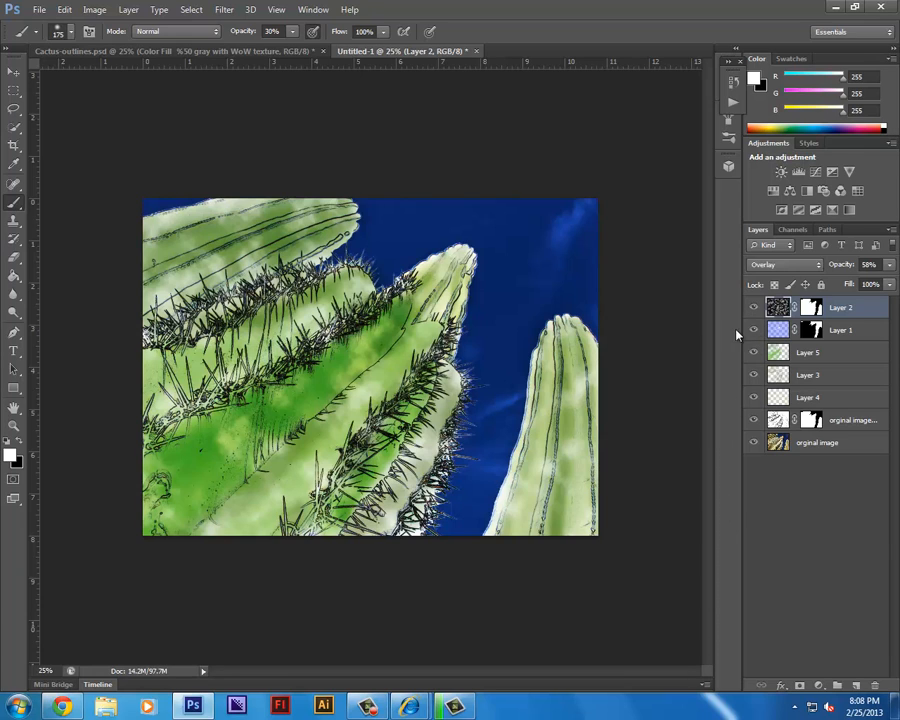
# Isolate Layer 2 to inspect its clouds, try 100% opacity with the artwork visible, and set its opacity to 62%.
pyautogui.moveTo(754, 333); pyautogui.dragTo(766, 556)
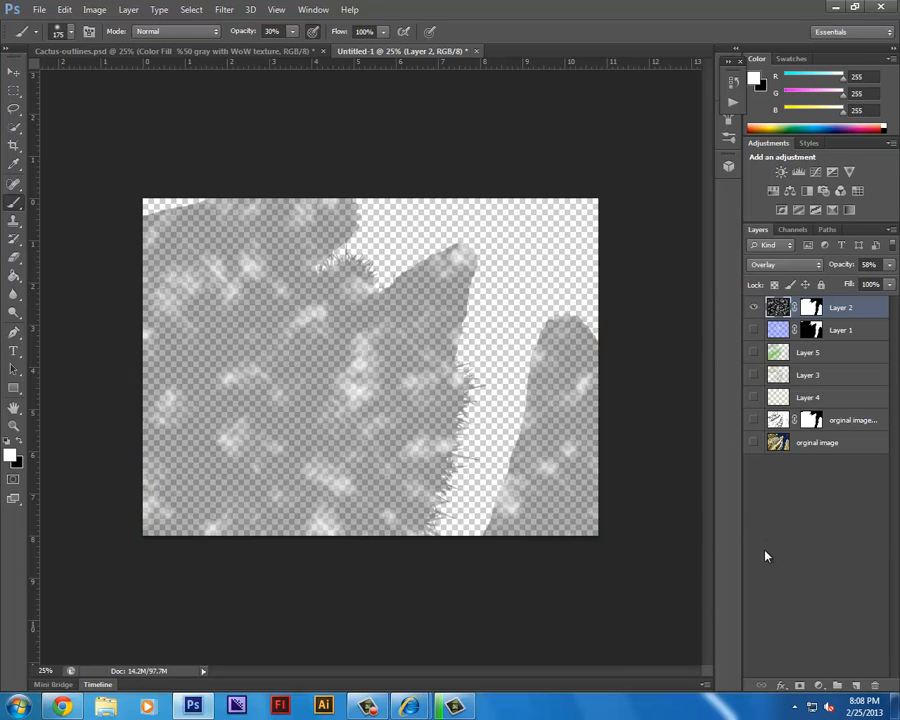
pyautogui.click(890, 265)
pyautogui.moveTo(876, 284); pyautogui.dragTo(893, 285)
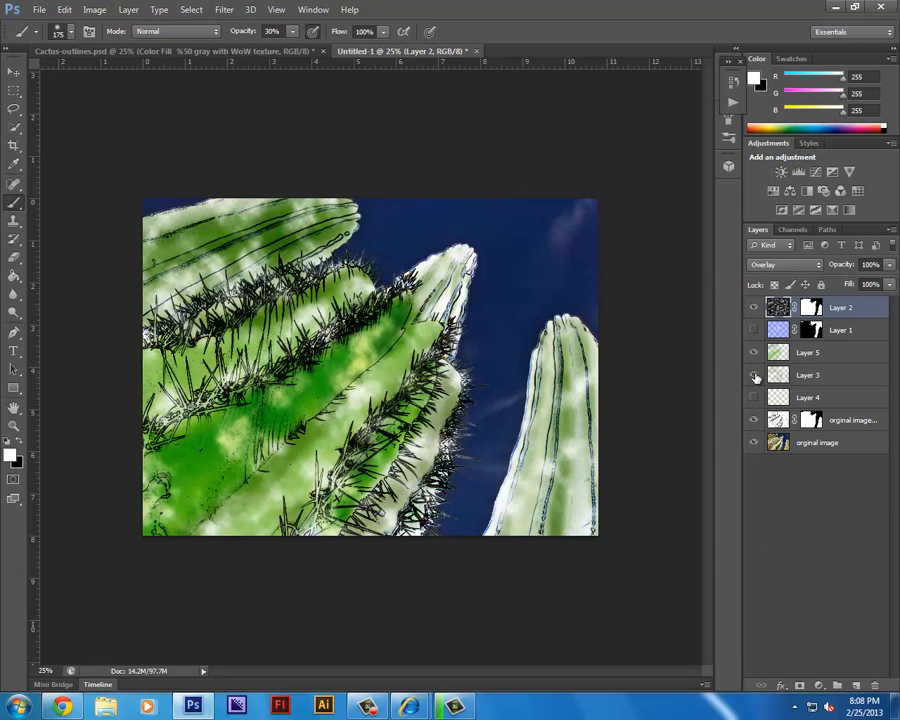
pyautogui.click(892, 264)
pyautogui.moveTo(888, 281); pyautogui.dragTo(864, 285)
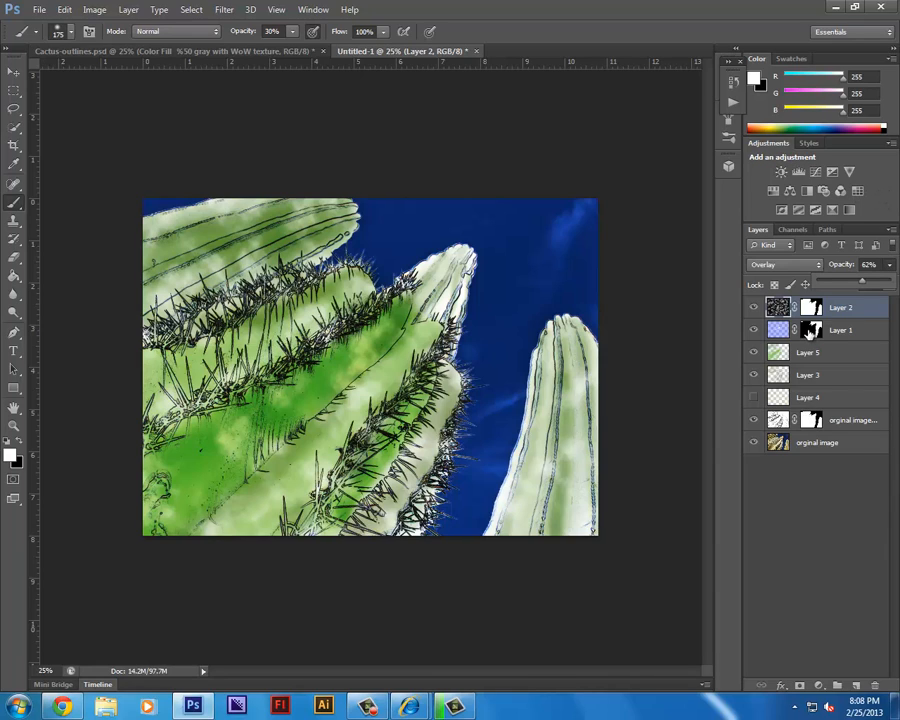
pyautogui.click(760, 327)
pyautogui.press('t')
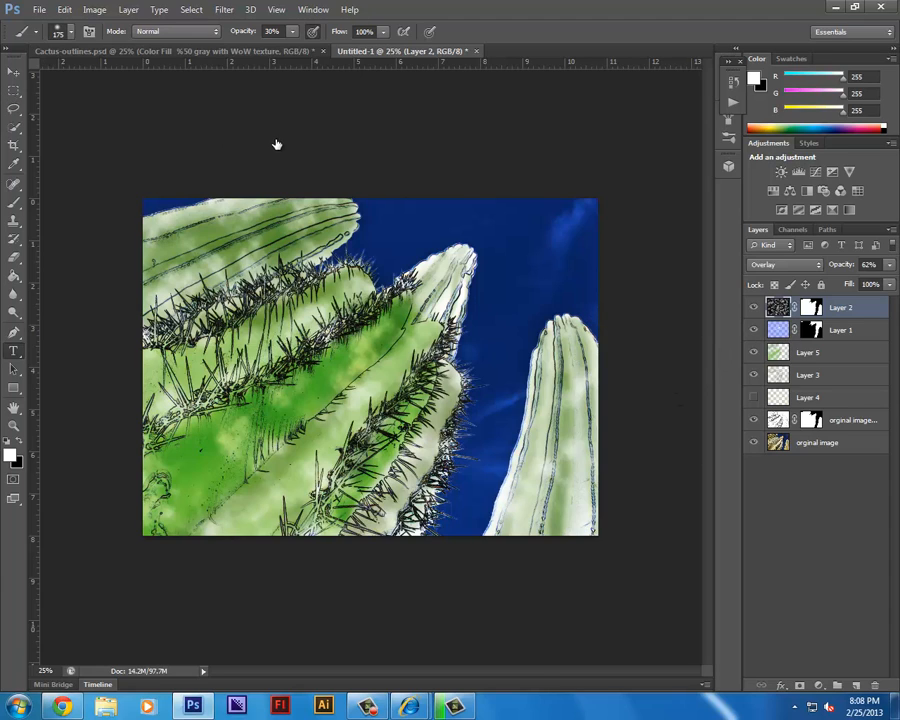
pyautogui.hotkey('ctrl', 't')
pyautogui.press('Escape')
# Distort Layer 2's clouds beyond the canvas into a perspective shape that widens toward the bottom, and set the layer's opacity to 52%.
pyautogui.press('m')
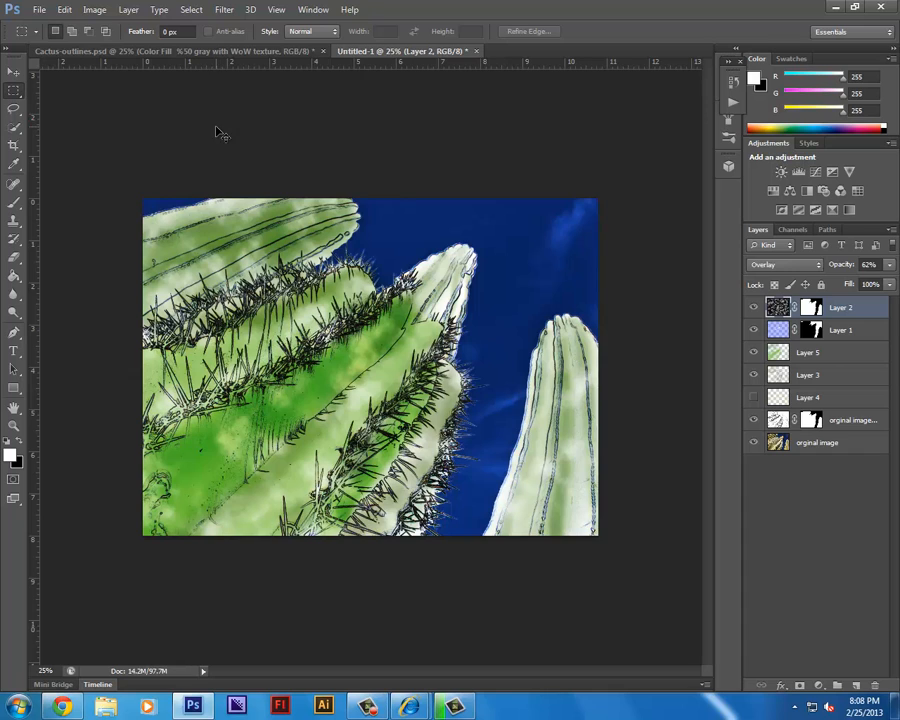
pyautogui.hotkey('ctrl', 't')
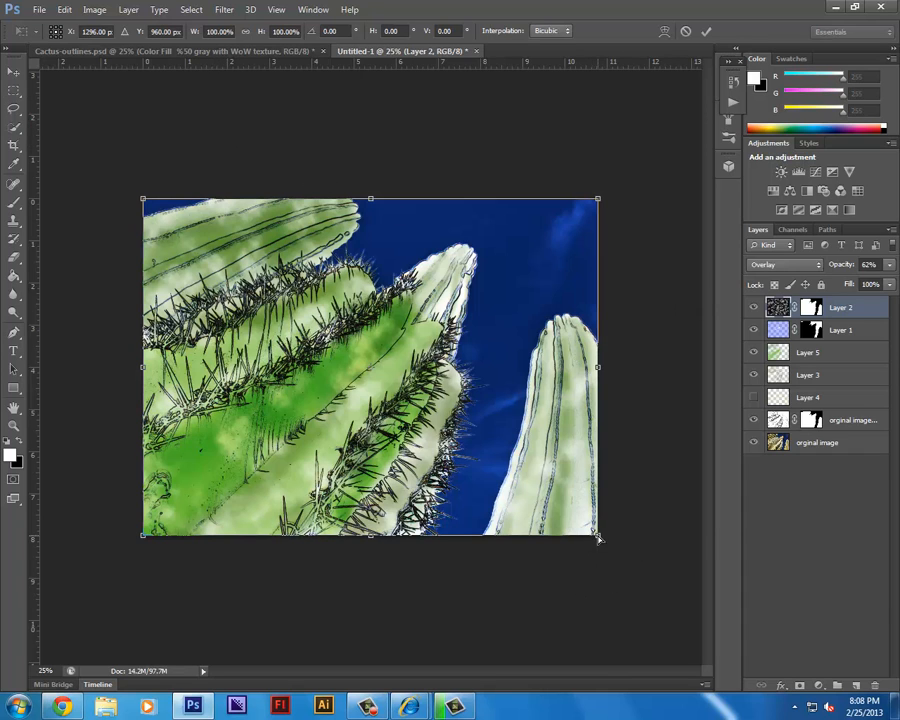
pyautogui.moveTo(598, 538); pyautogui.dragTo(697, 535)
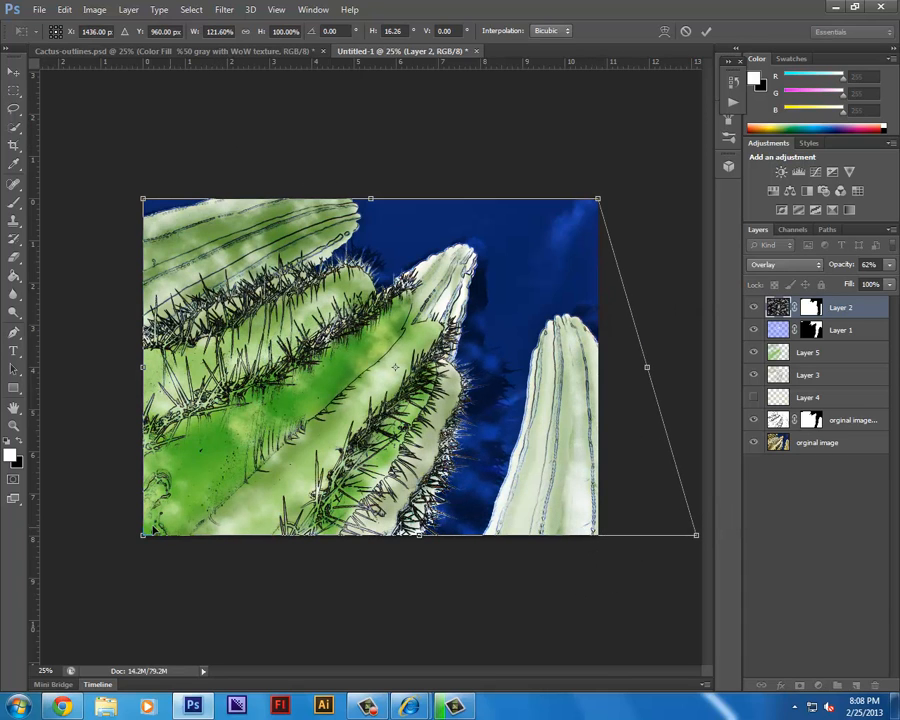
pyautogui.moveTo(148, 541); pyautogui.dragTo(55, 539)
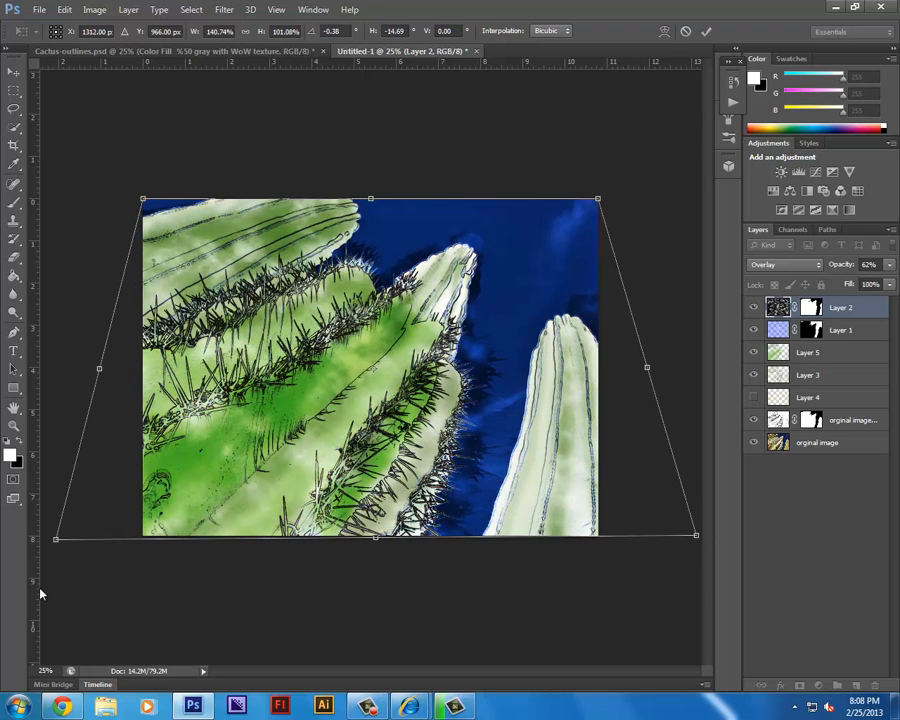
pyautogui.hotkey('ctrl', '-')
pyautogui.hotkey('ctrl', '0')
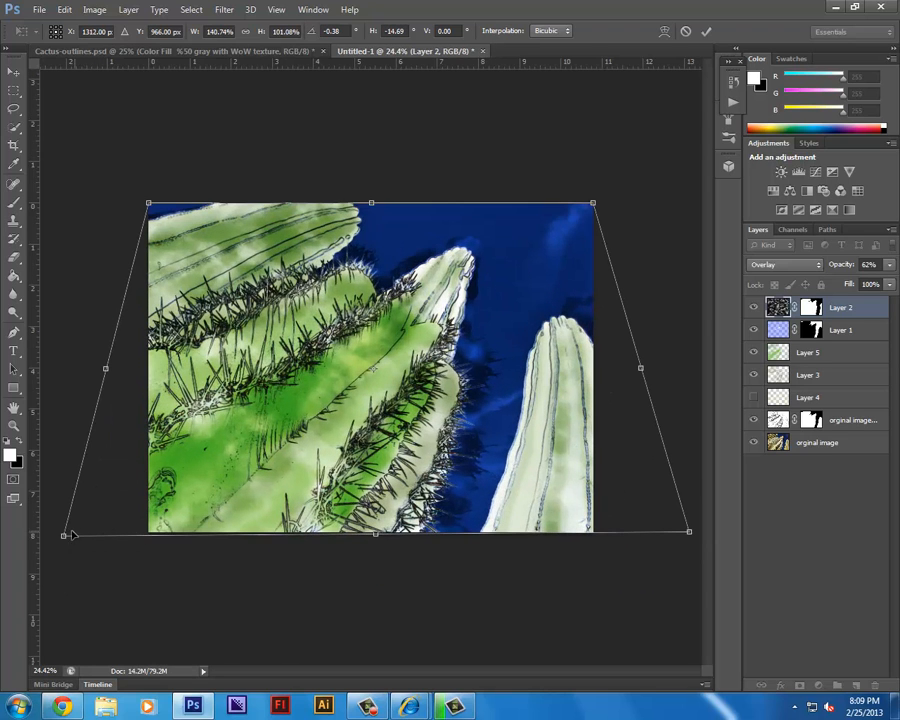
pyautogui.moveTo(63, 536); pyautogui.dragTo(18, 600)
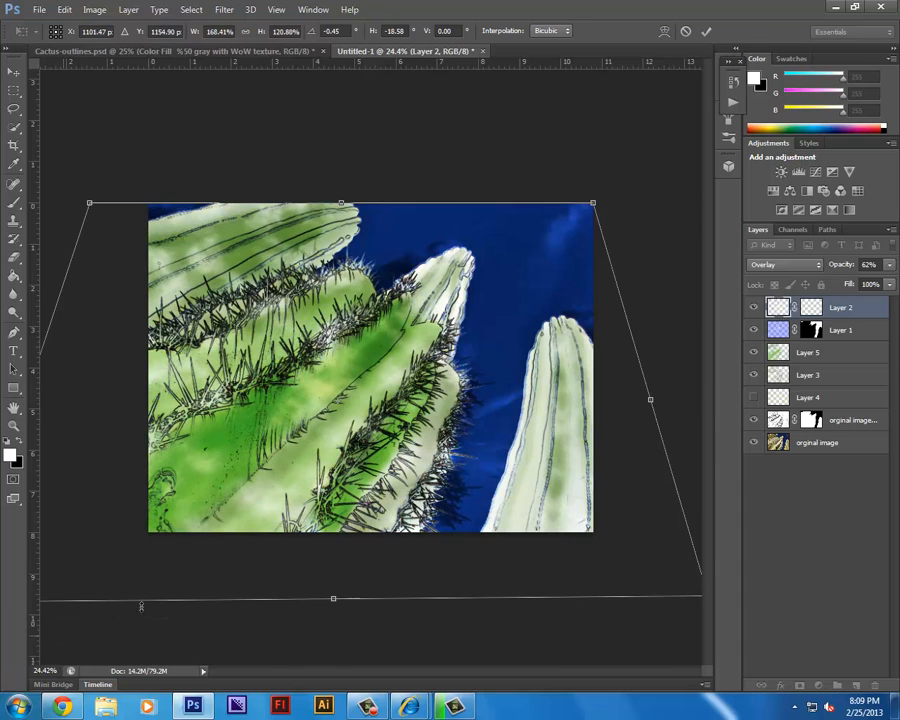
pyautogui.moveTo(90, 205); pyautogui.dragTo(141, 201)
pyautogui.moveTo(368, 200); pyautogui.dragTo(390, 190)
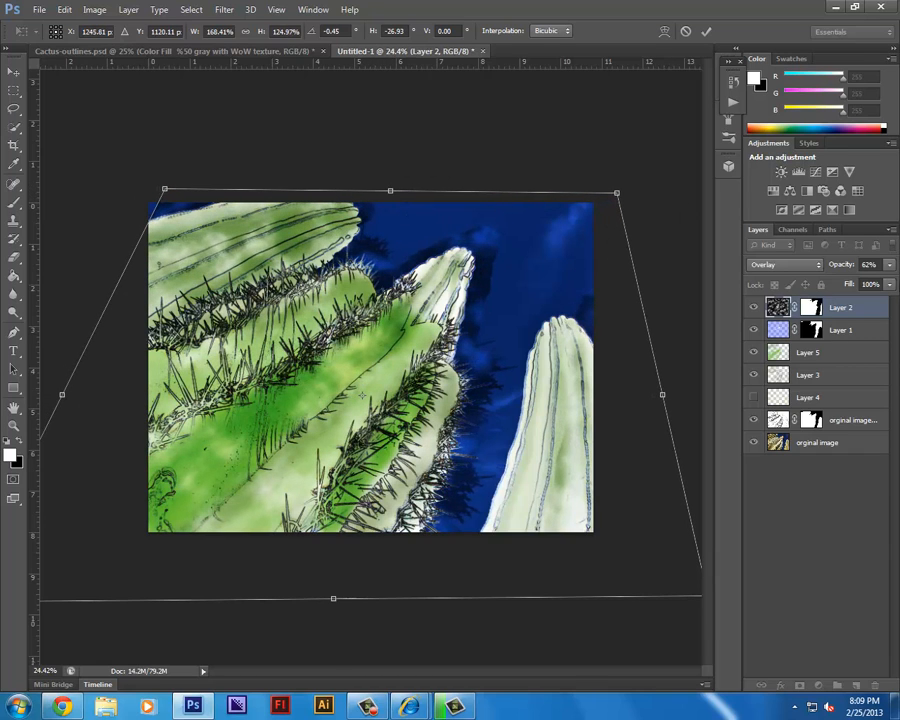
pyautogui.click(888, 264)
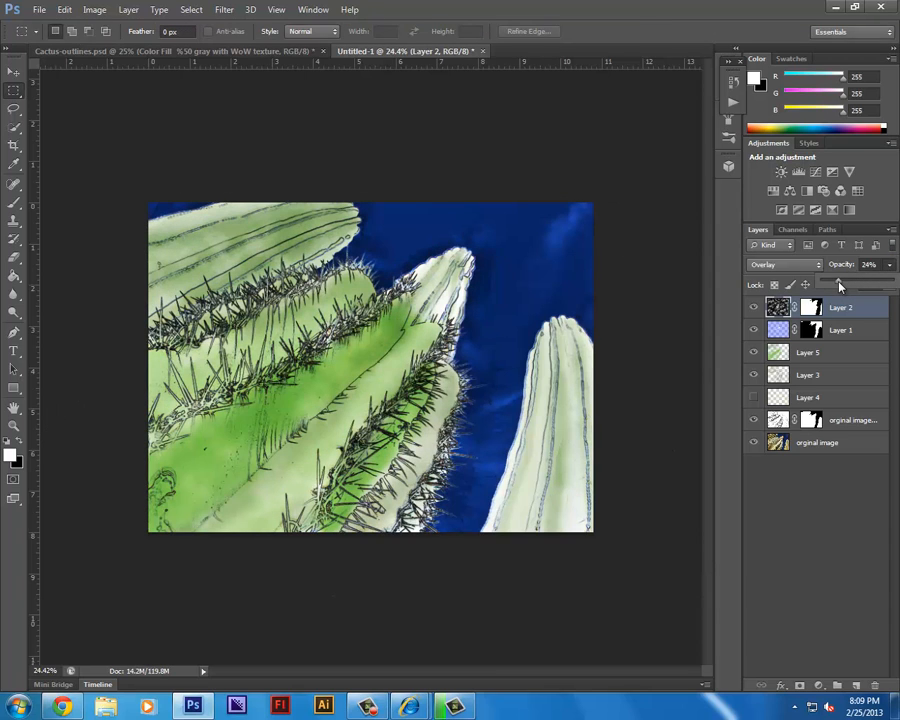
pyautogui.moveTo(856, 287); pyautogui.dragTo(861, 286)
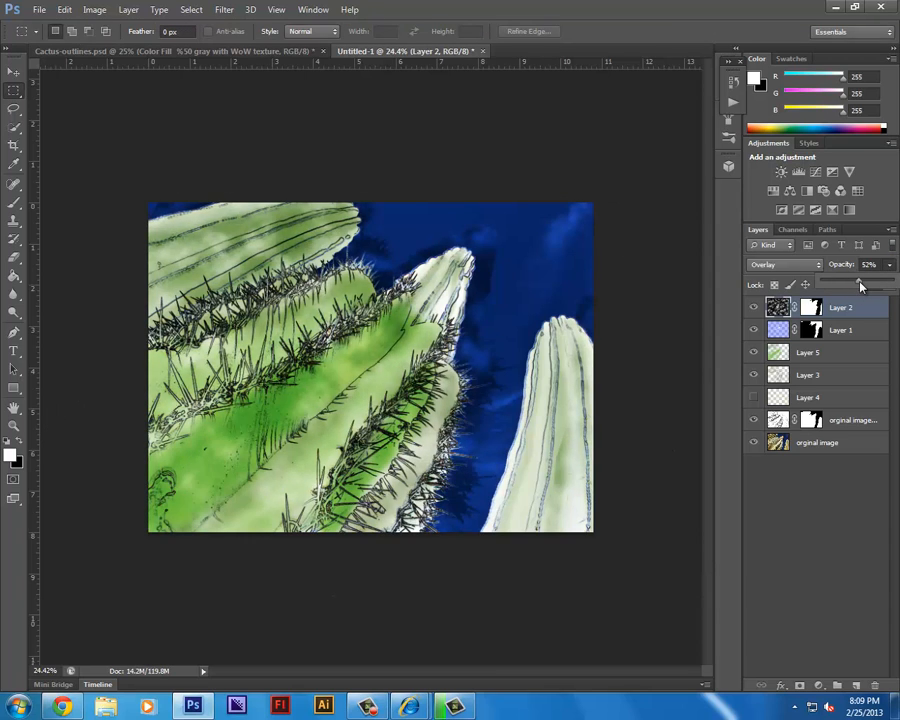
# Target Layer 2's mask with the Brush tool and set the foreground color to black.
pyautogui.click(828, 318)
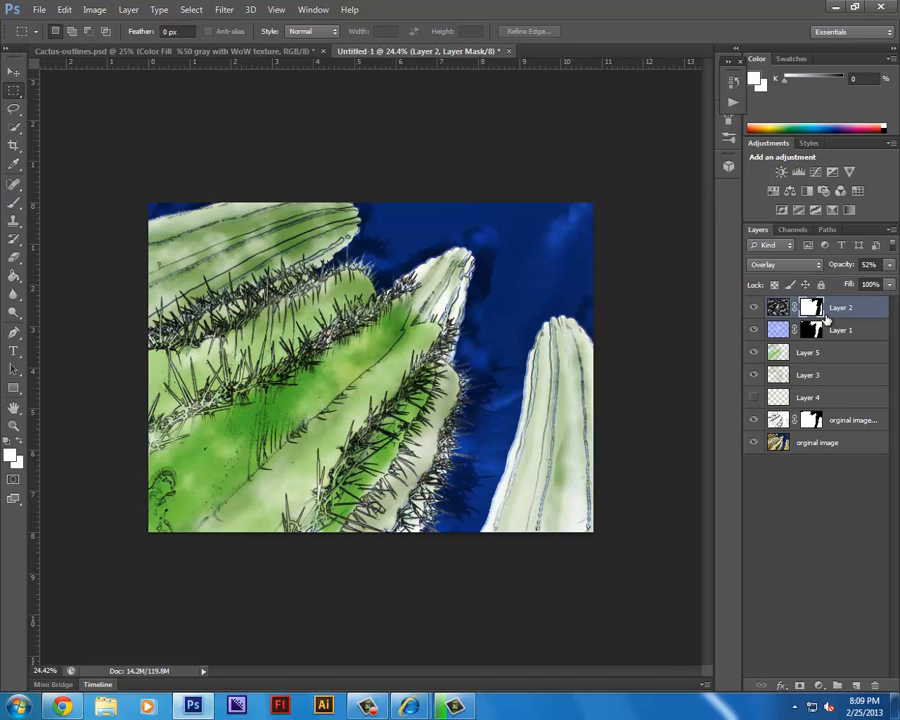
pyautogui.press('b')
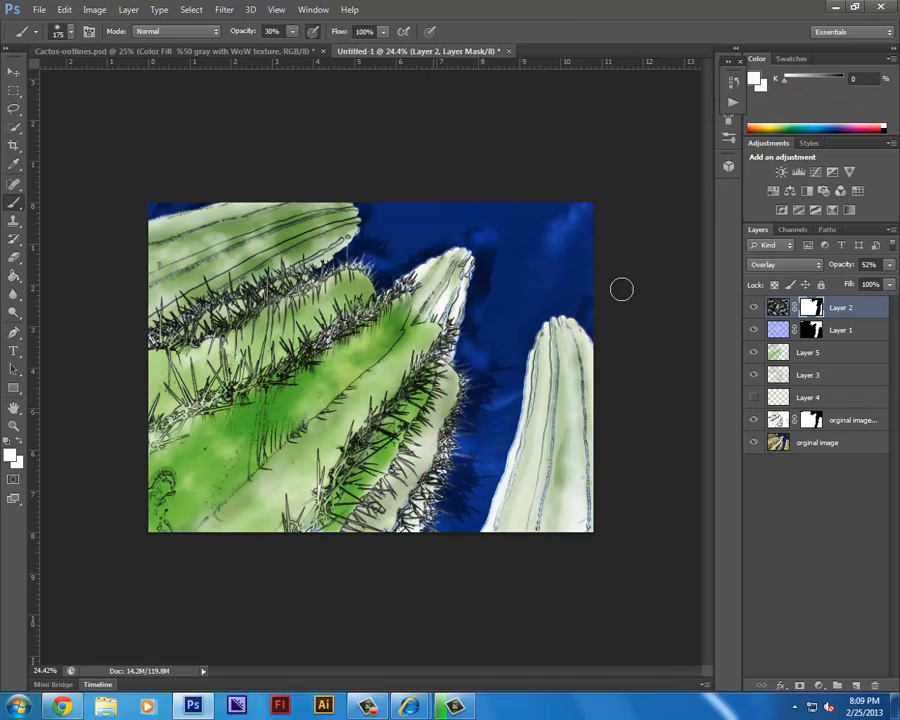
pyautogui.click(12, 458)
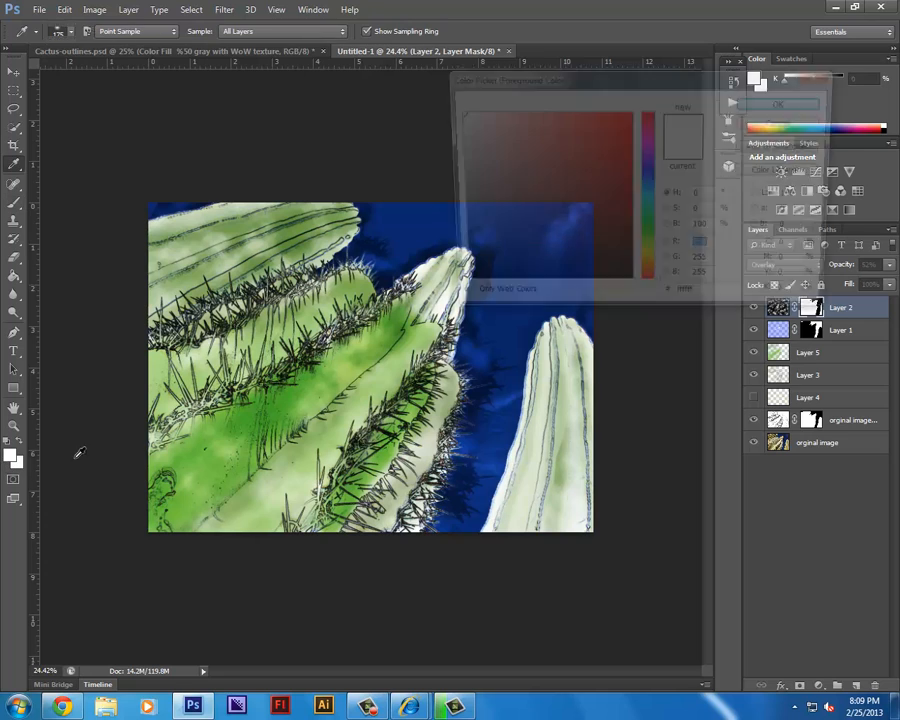
pyautogui.click(455, 296)
pyautogui.click(780, 100)
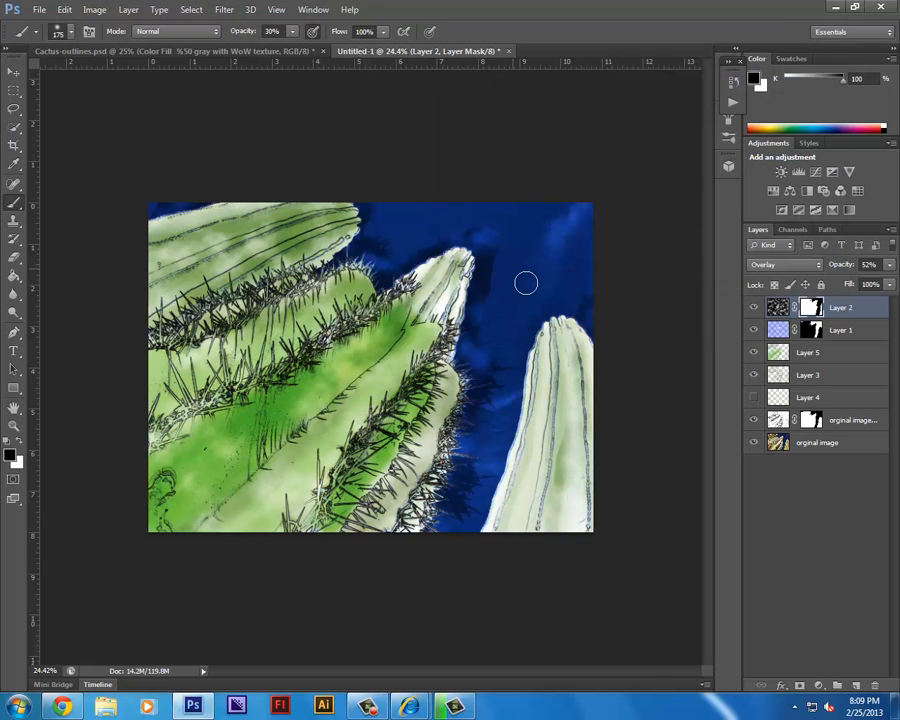
# Paint black on Layer 2's mask with a 400 px brush at 30% opacity to remove the clouds spilling into the sky around the cactus.
pyautogui.press(']')
pyautogui.press(']')
pyautogui.press(']')
pyautogui.press(']')
pyautogui.press(']')
pyautogui.press(']')
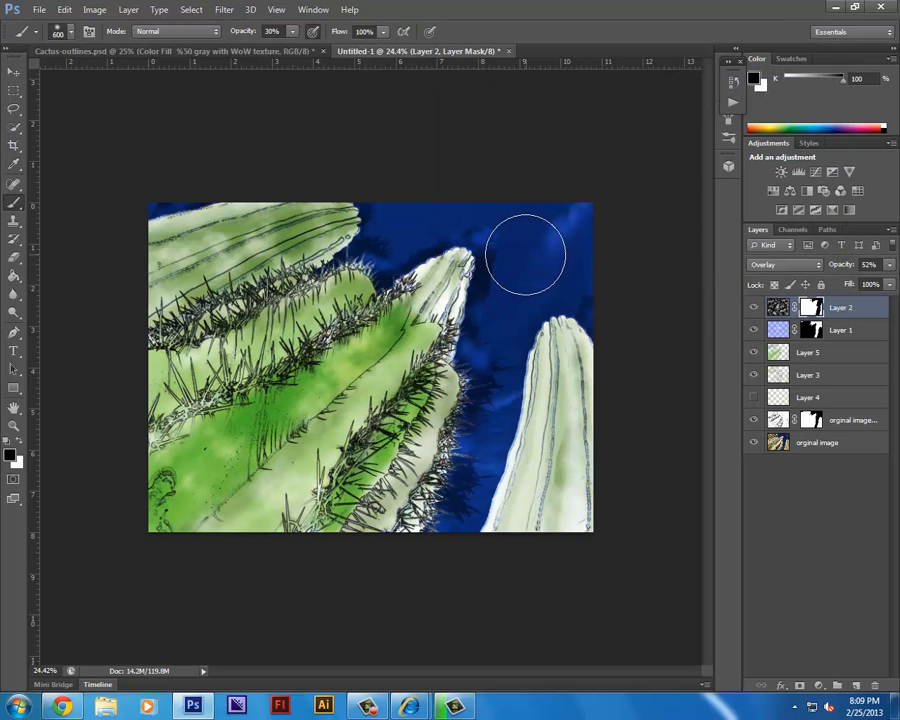
pyautogui.press(']')
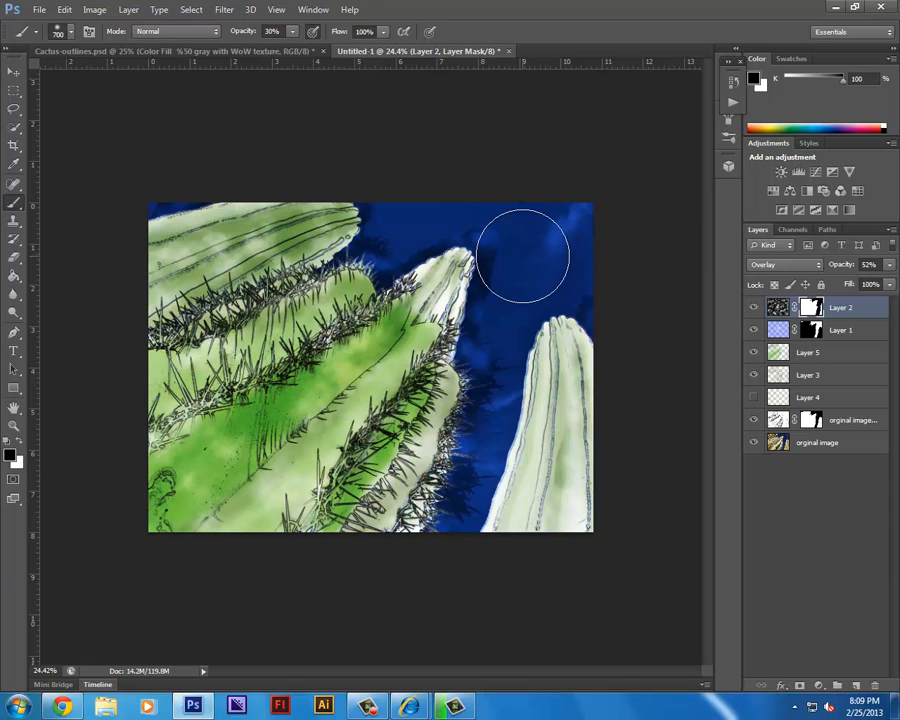
pyautogui.press('[')
pyautogui.press('[')
pyautogui.press('[')
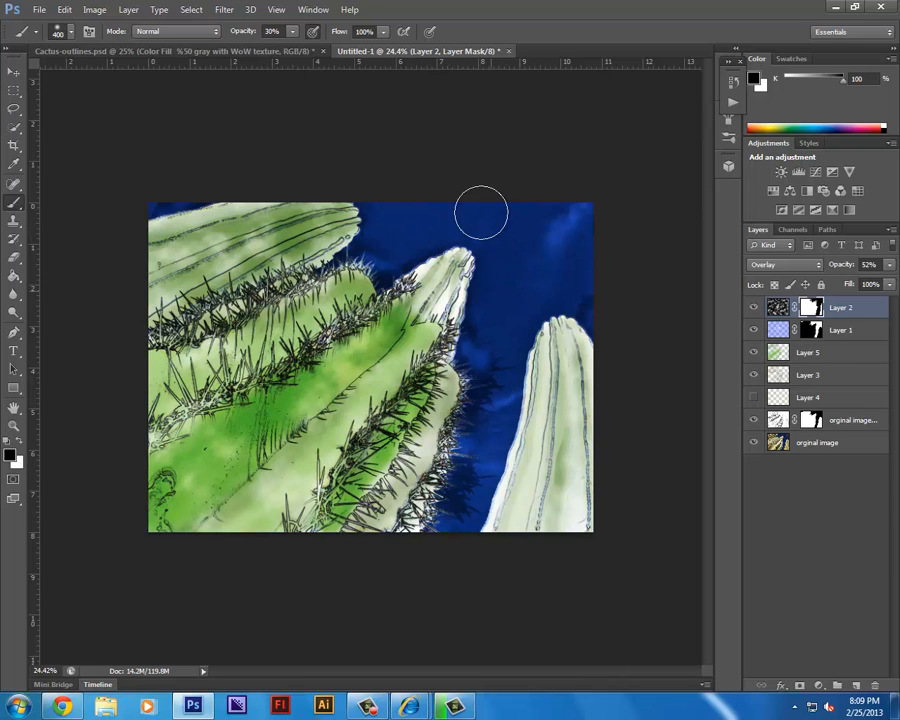
pyautogui.moveTo(480, 213); pyautogui.dragTo(474, 227)
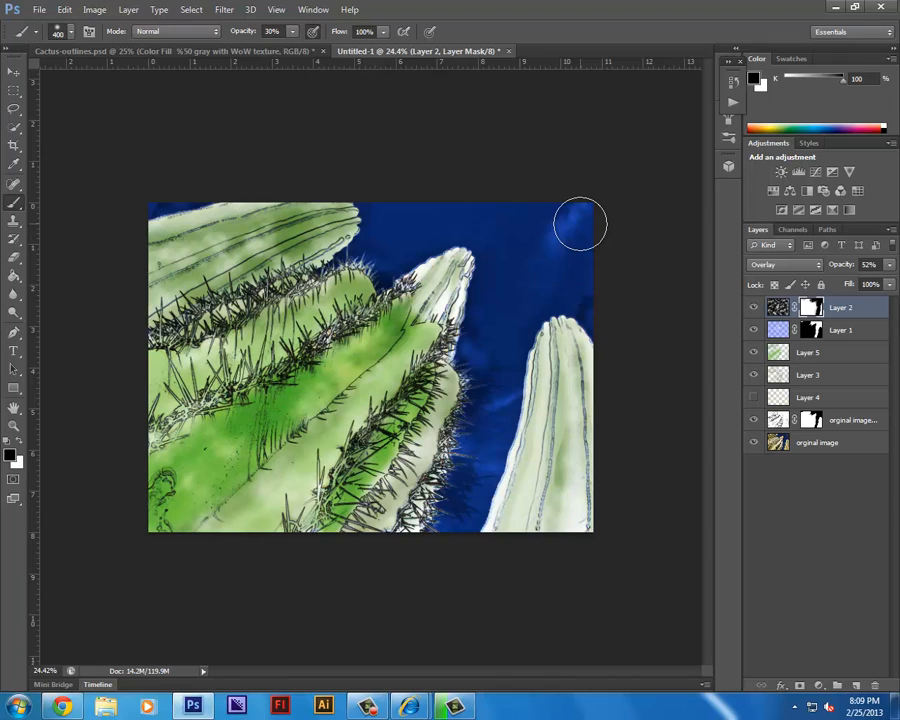
pyautogui.press('x')
# Select the hidden Layer 4 and make it visible again.
pyautogui.click(850, 352)
pyautogui.click(820, 375)
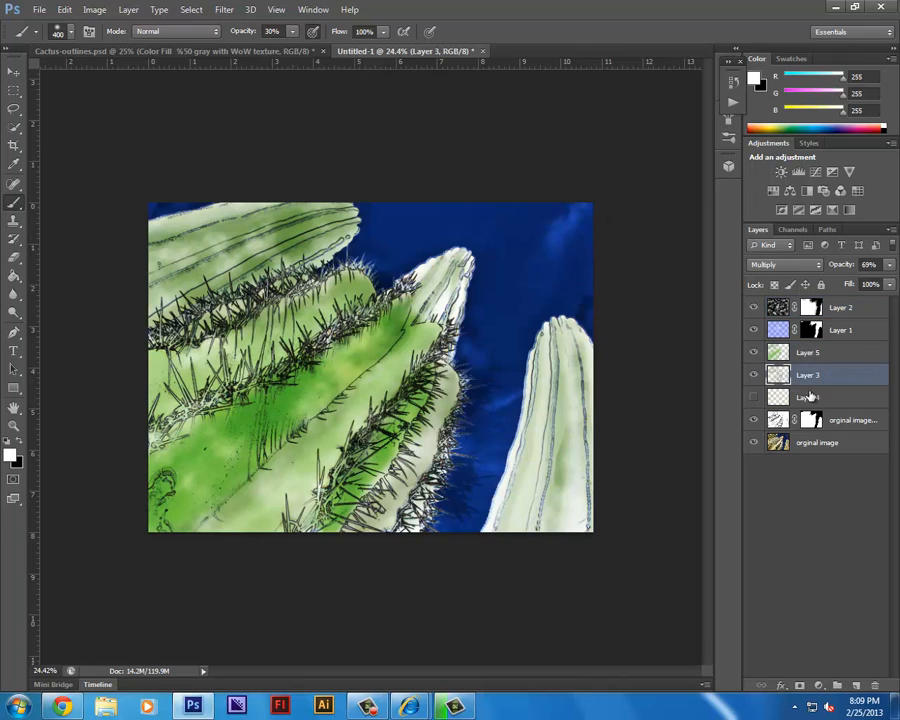
pyautogui.click(805, 397)
pyautogui.click(754, 397)
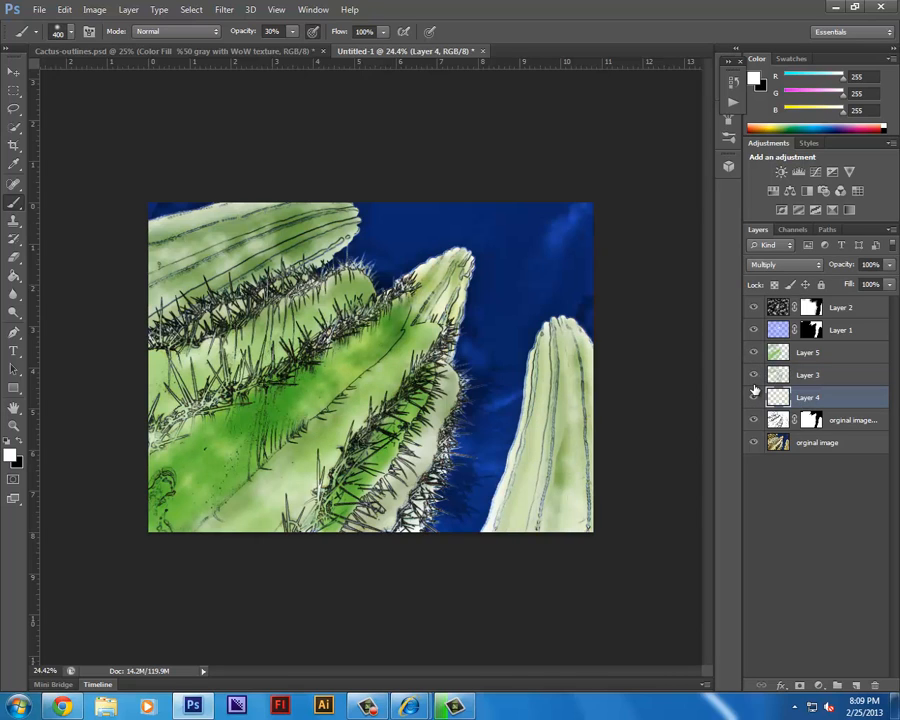
# Hide and restore Layers 5, 3 and 4 to compare the cactus with and without its color shading, ending with Layer 5 selected.
pyautogui.moveTo(754, 350); pyautogui.dragTo(756, 400)
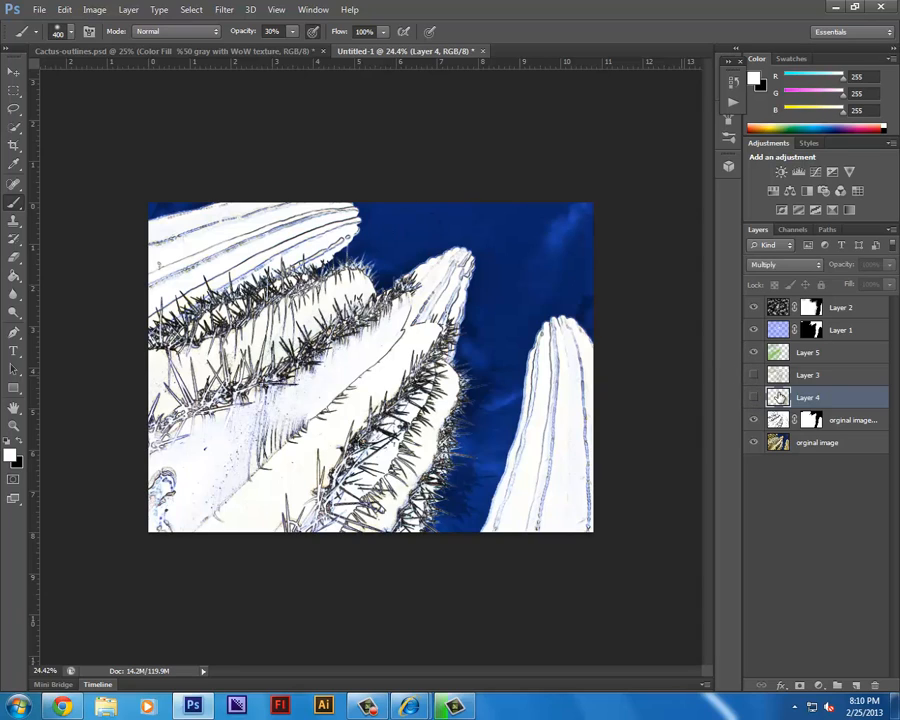
pyautogui.click(754, 352)
pyautogui.click(753, 375)
pyautogui.click(753, 398)
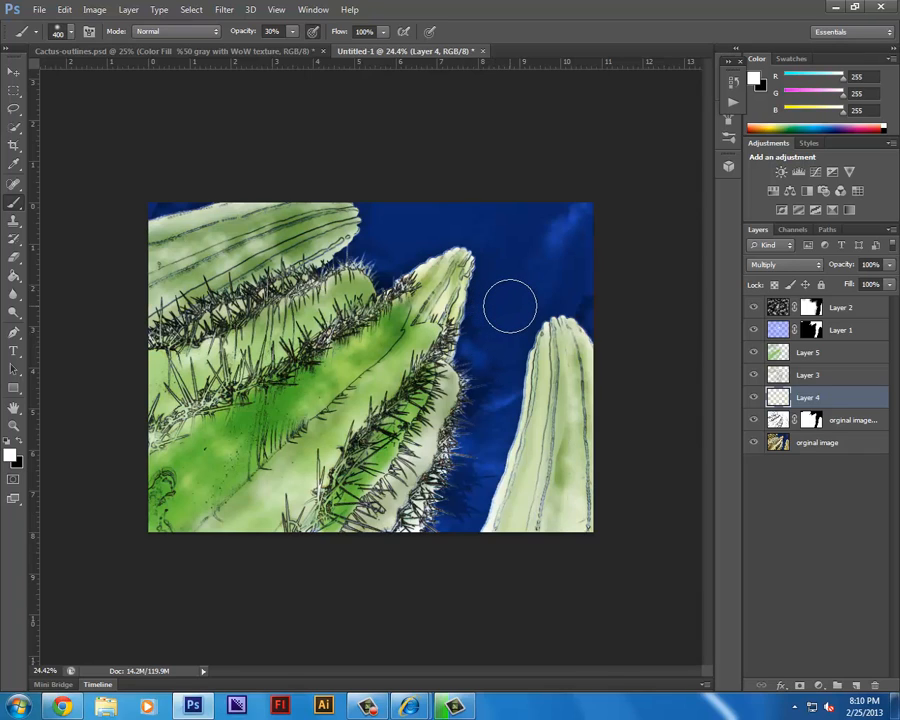
pyautogui.click(806, 354)
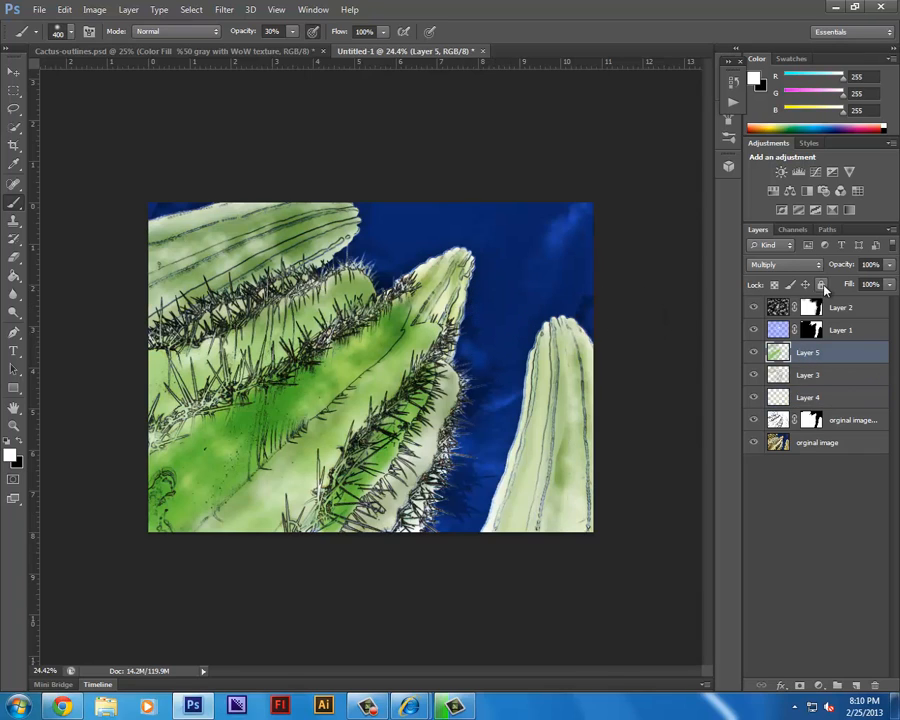